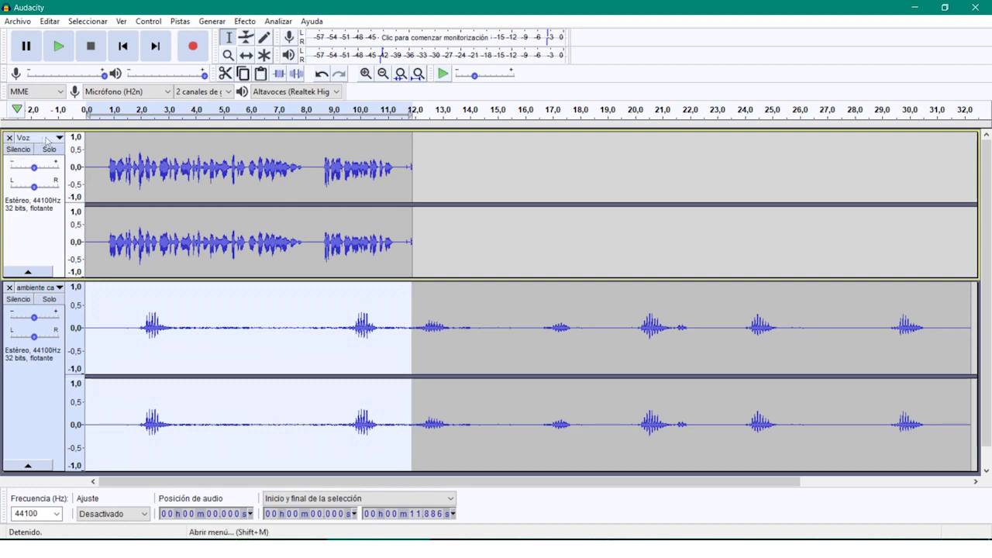
Rename the upper track, named Voz, to "Voz de" followed by the first speaker's first name.
click(46, 140)
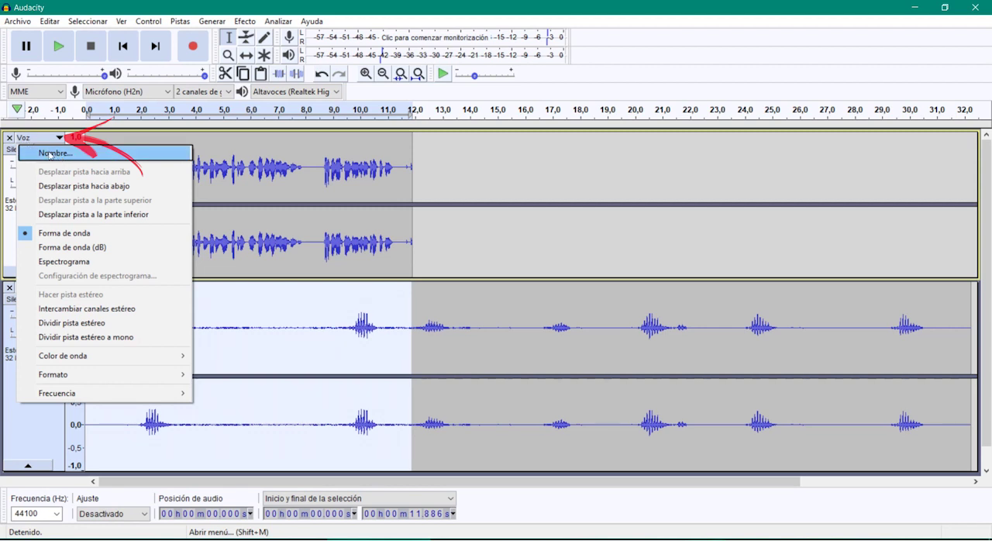
click(50, 154)
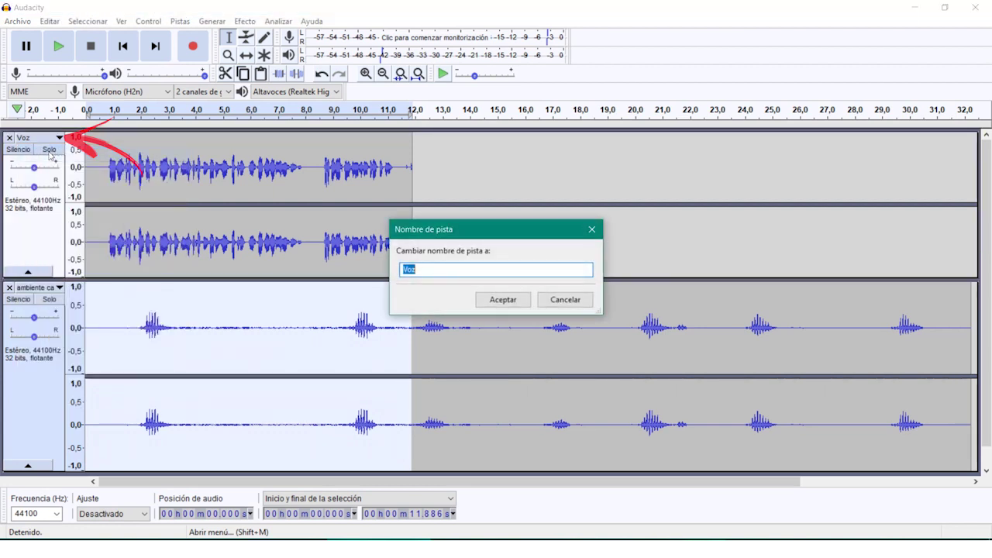
key(End)
text(de Pablo)
click(490, 300)
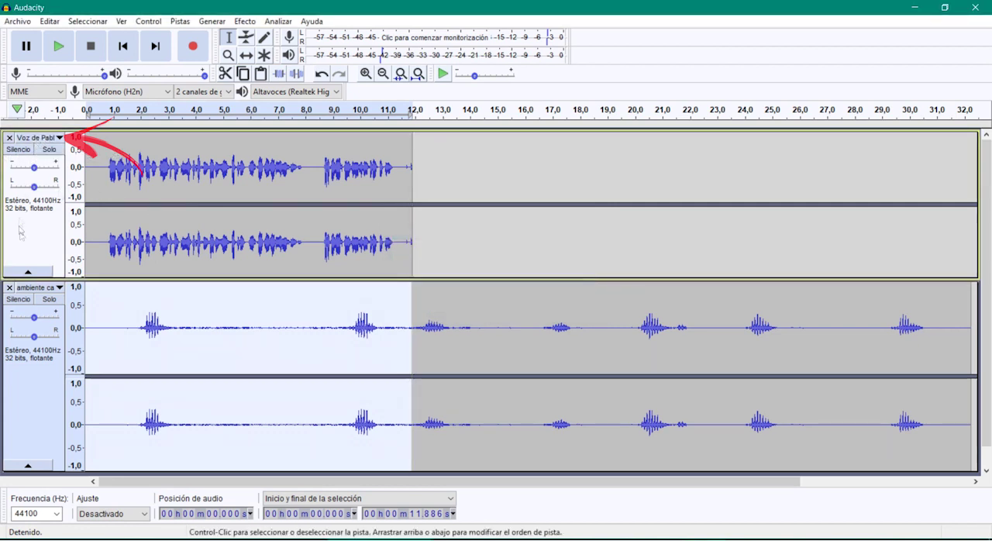
Rename the "ambiente cabras" track to "Voz de" followed by the second speaker's first name.
click(52, 288)
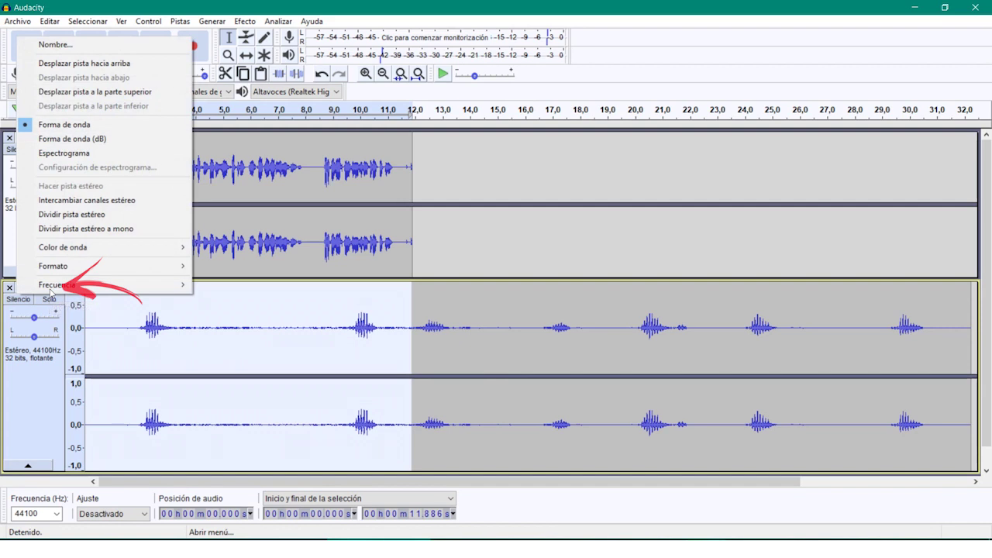
click(47, 45)
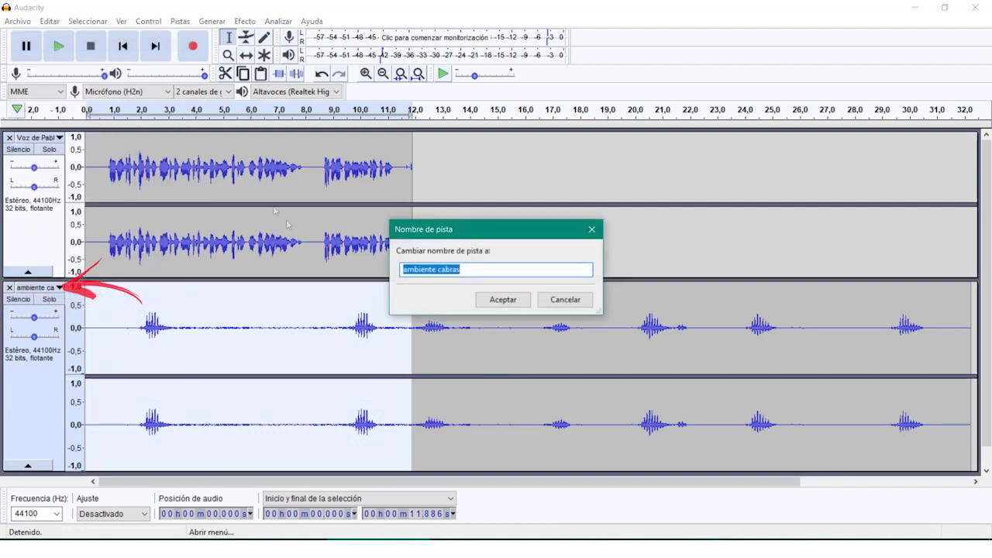
text(Vo)
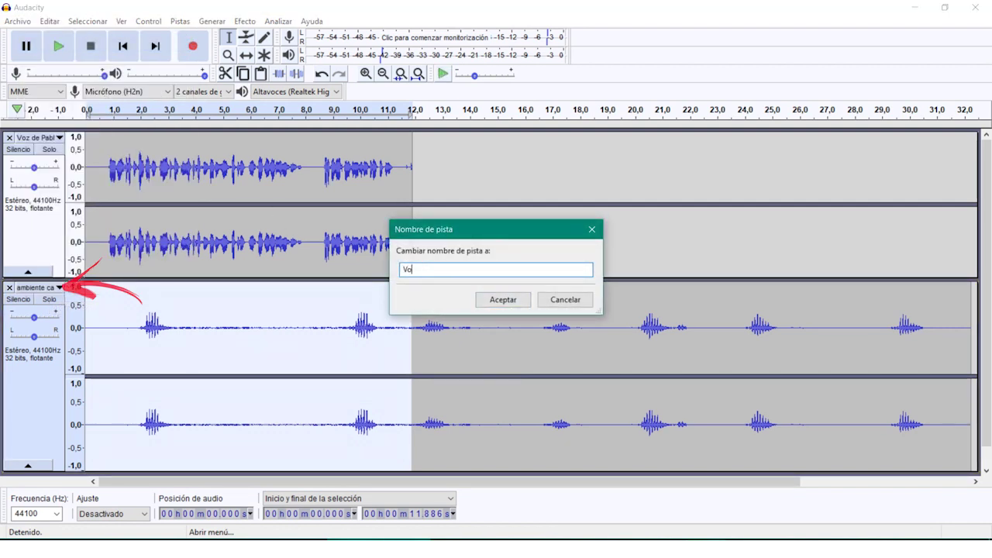
text(z de Elena)
key(Return)
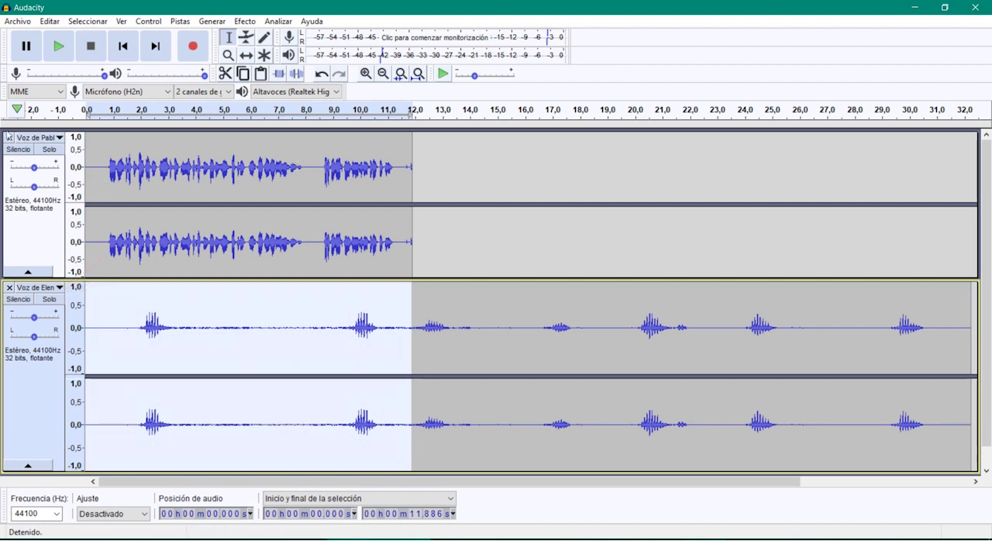
Select the first speaker's voice track and move it down one position, below the other track.
click(55, 138)
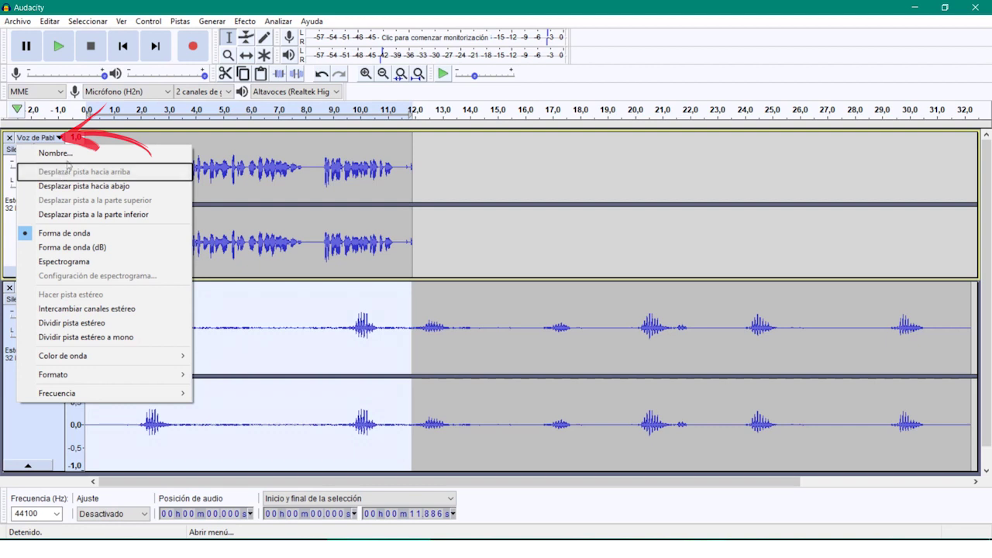
click(10, 240)
click(374, 205)
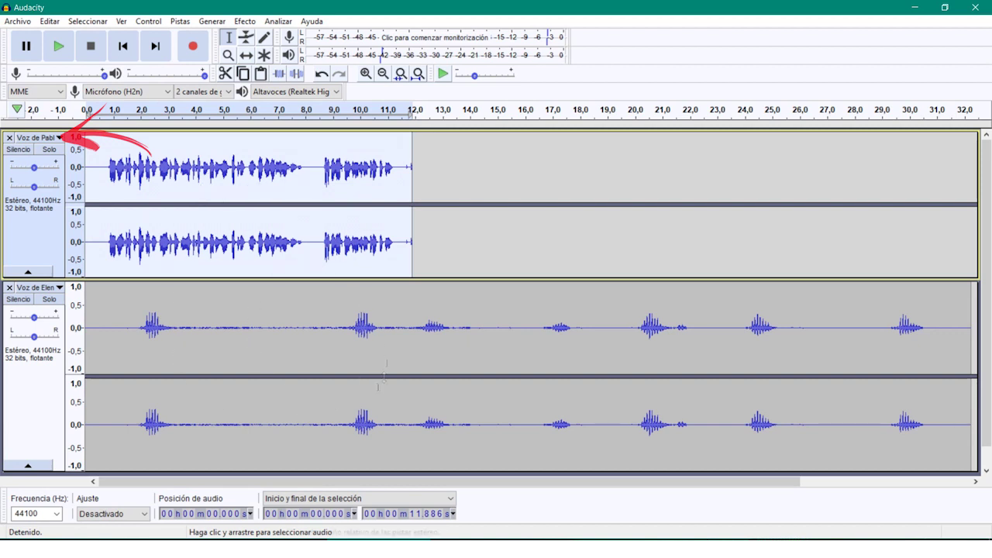
click(53, 138)
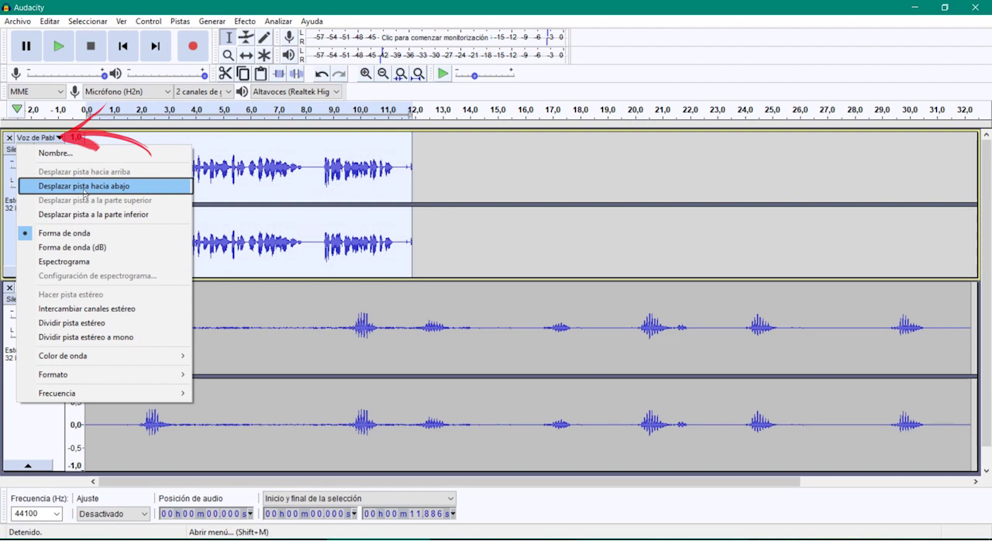
click(85, 193)
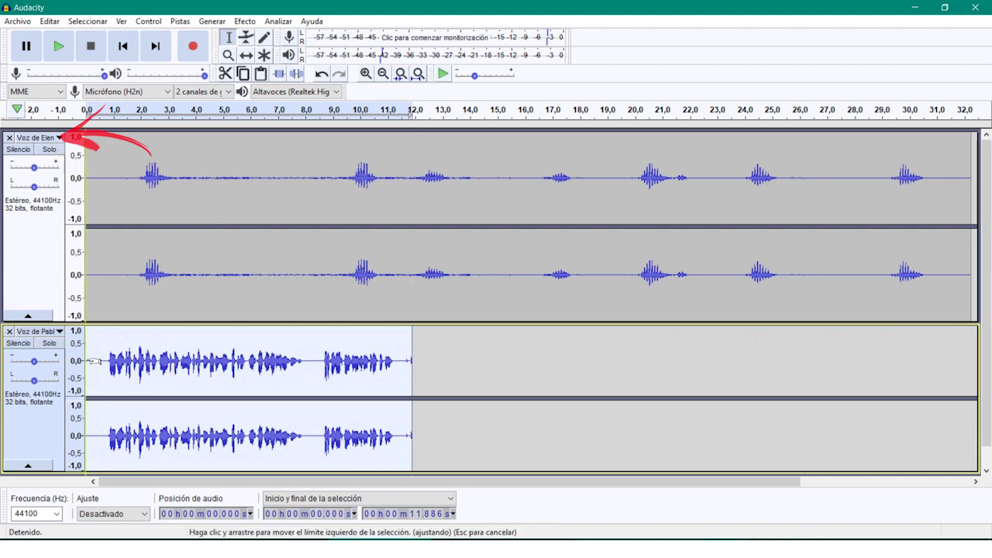
Move the second speaker's voice track to the last position in the track order.
click(39, 137)
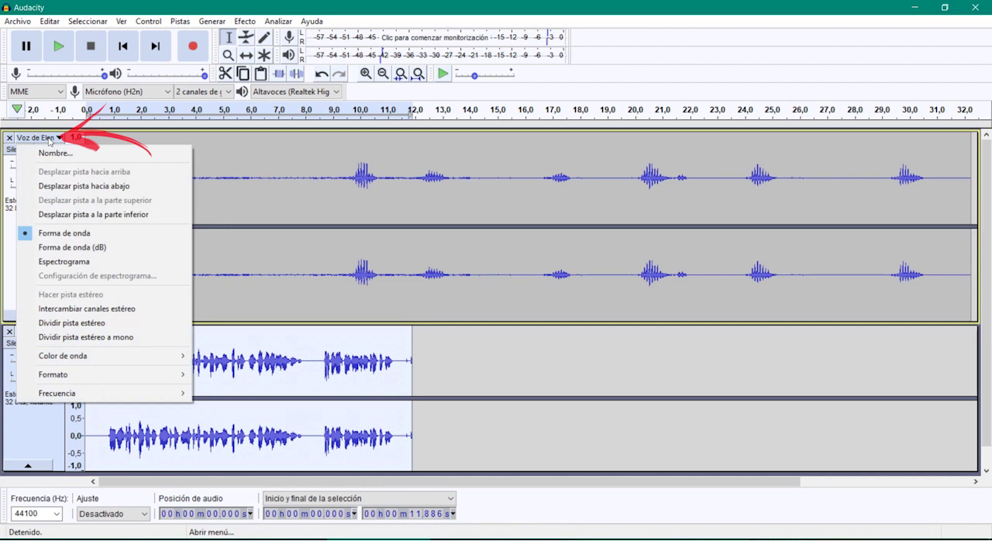
click(72, 203)
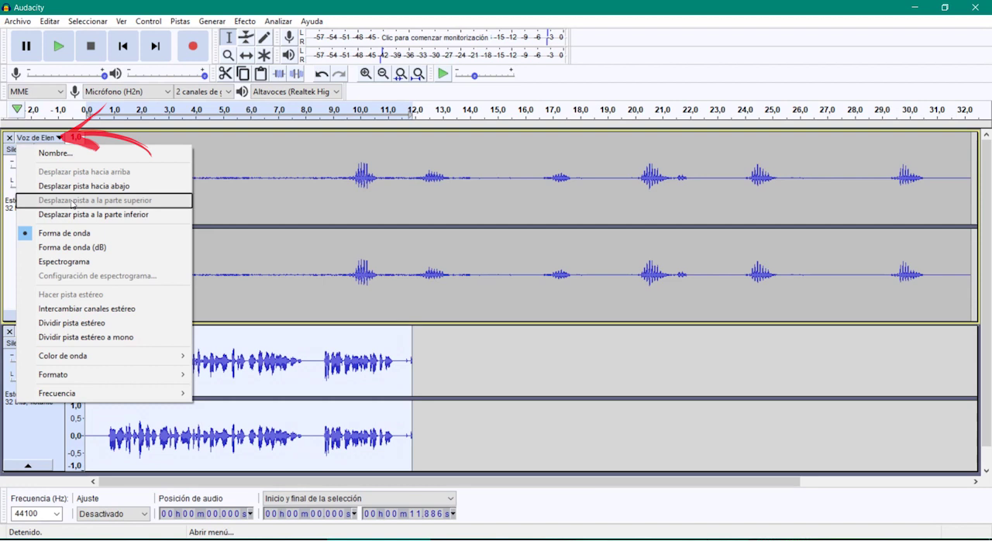
click(113, 219)
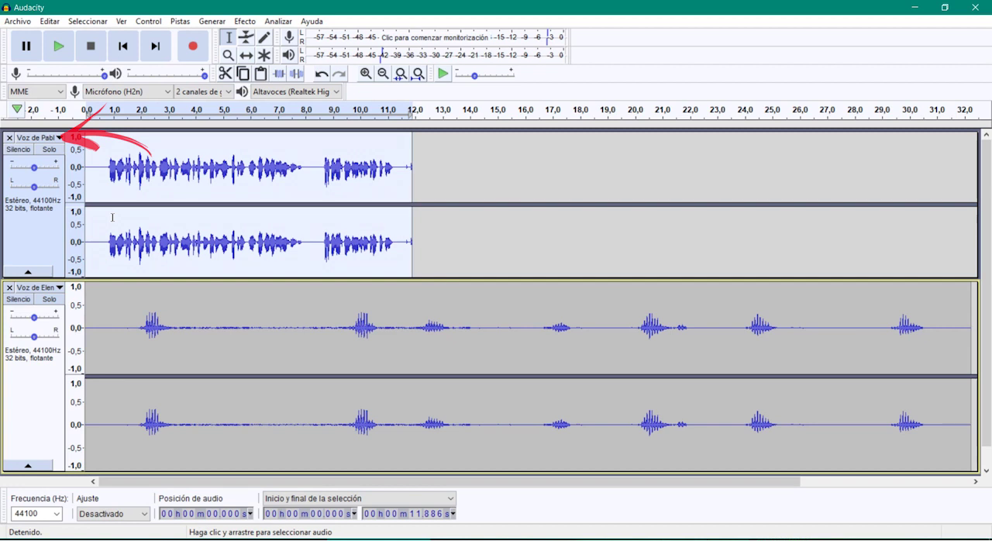
Switch the first speaker's voice track to the Forma de onda (dB) display.
click(39, 138)
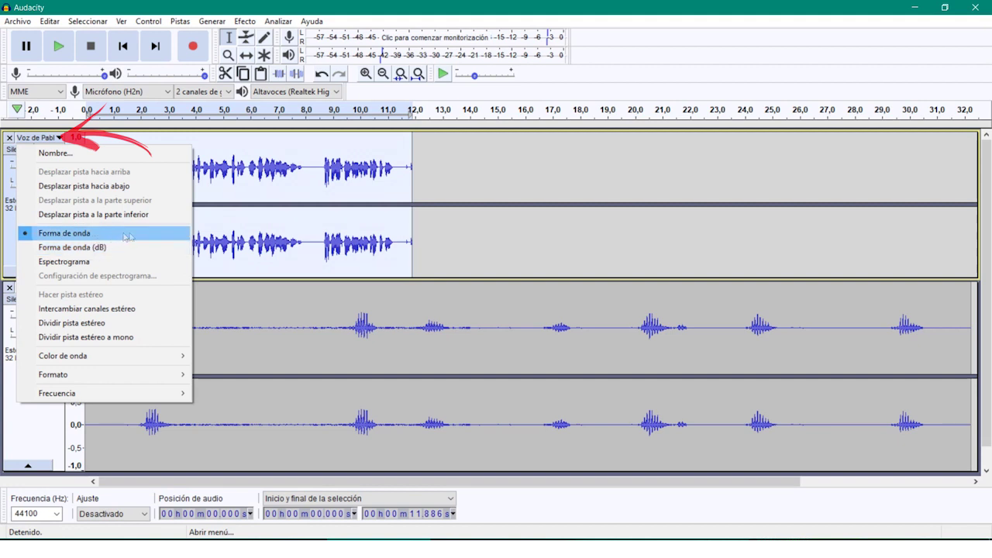
click(147, 236)
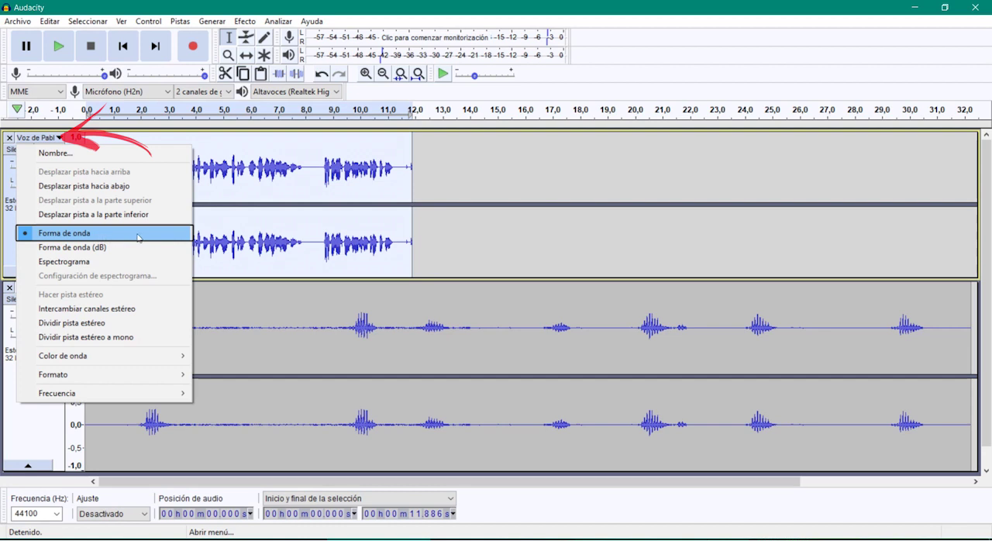
click(67, 248)
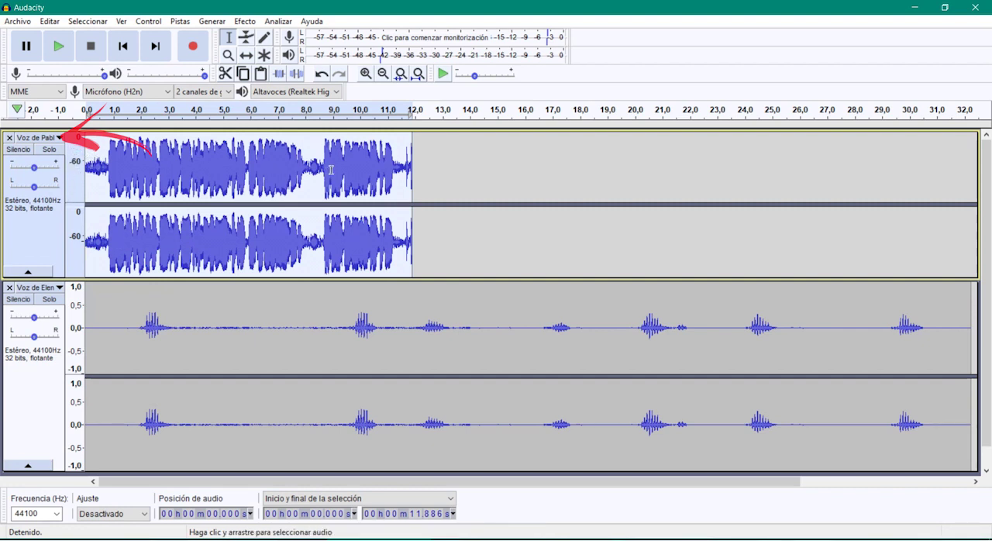
Show the first speaker's voice track as Espectrograma and return it to the Forma de onda display.
click(52, 140)
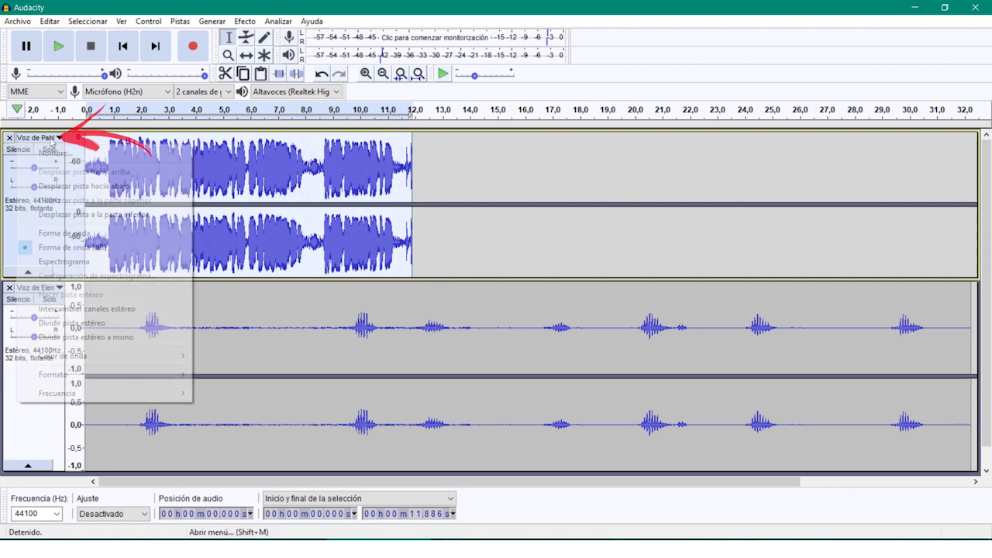
click(66, 262)
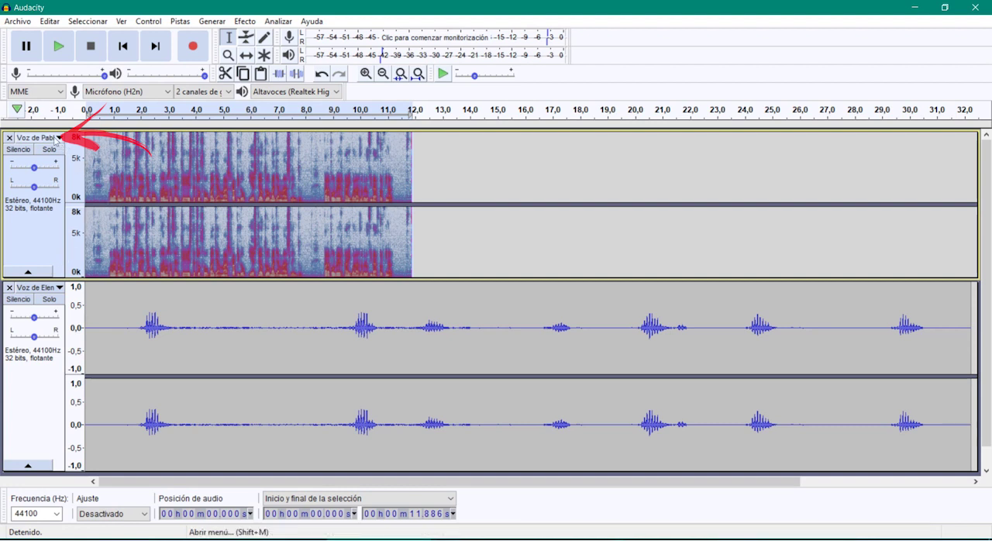
click(56, 139)
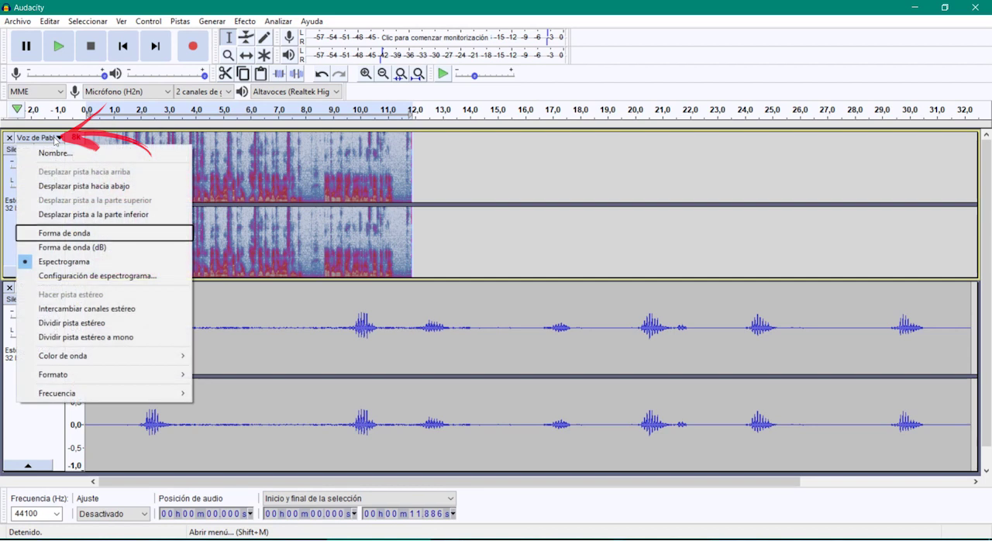
click(75, 238)
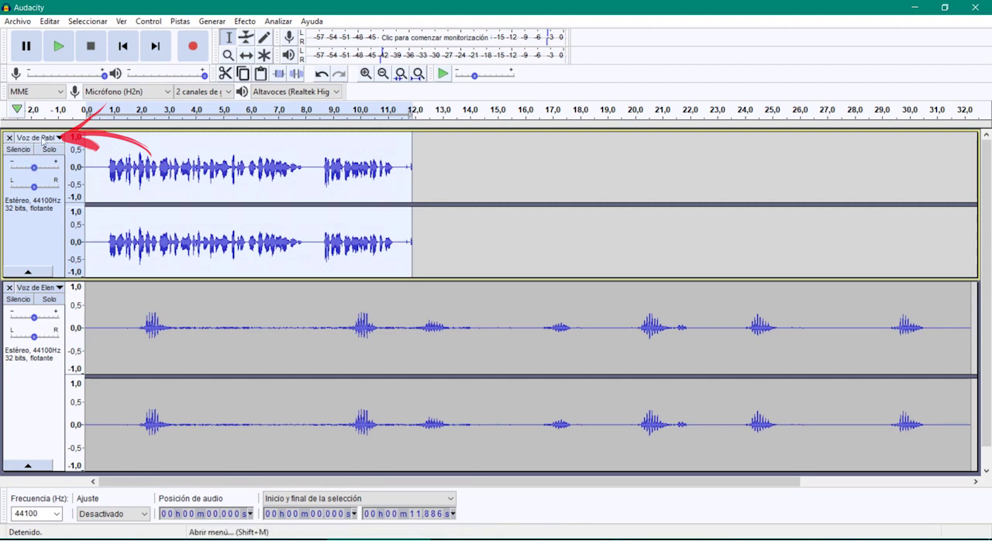
Try the wave colours Instrumento 2 and Instrumento 3 on the first speaker's voice track.
click(42, 139)
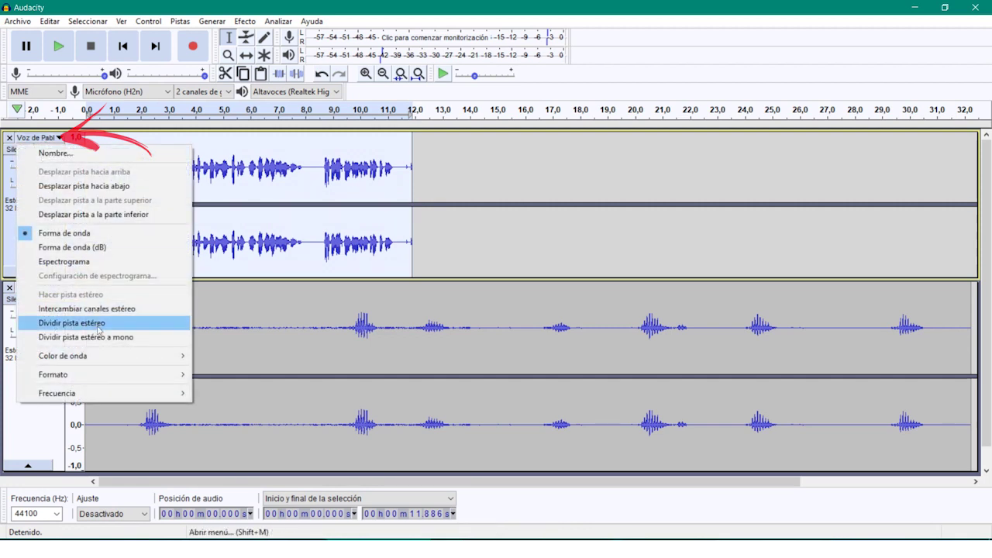
mouse_move(105, 358)
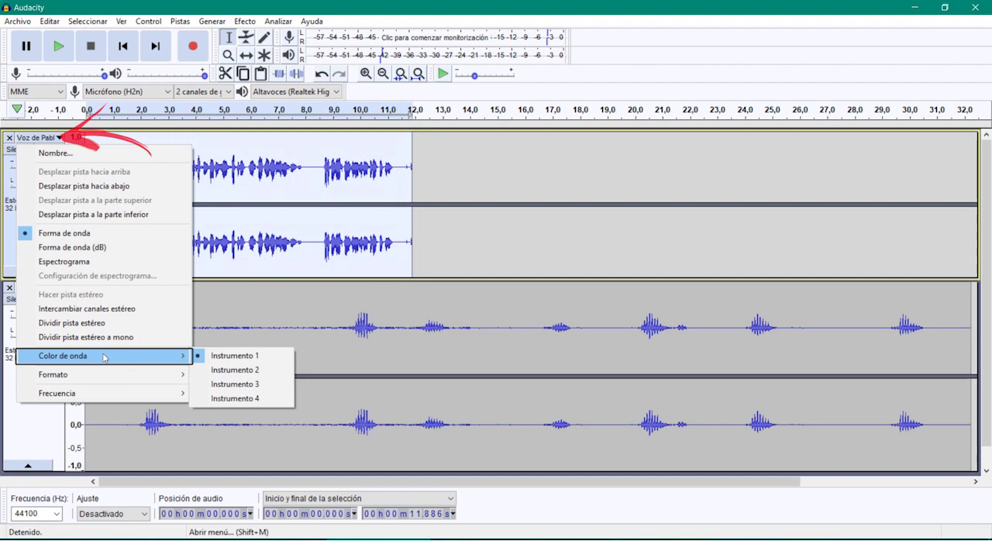
click(240, 370)
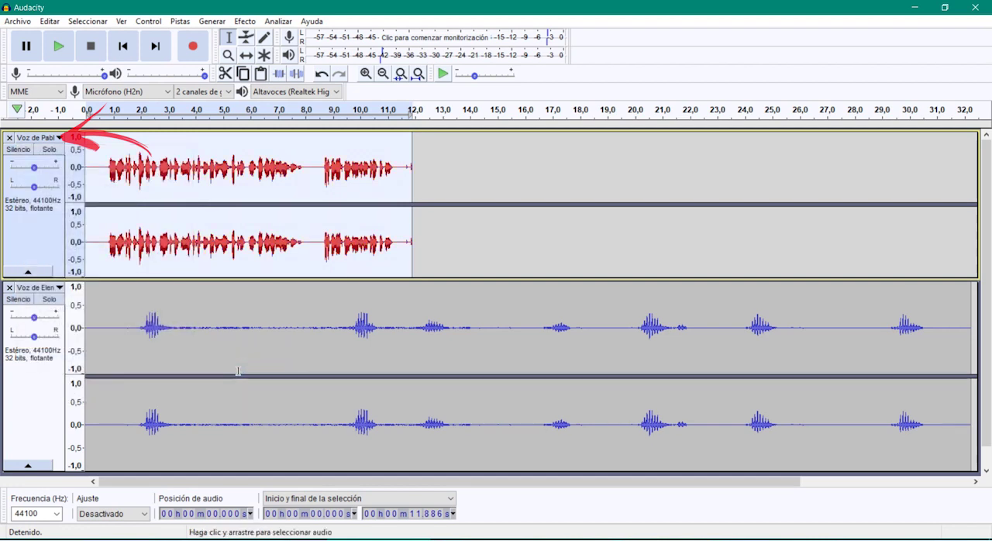
click(39, 137)
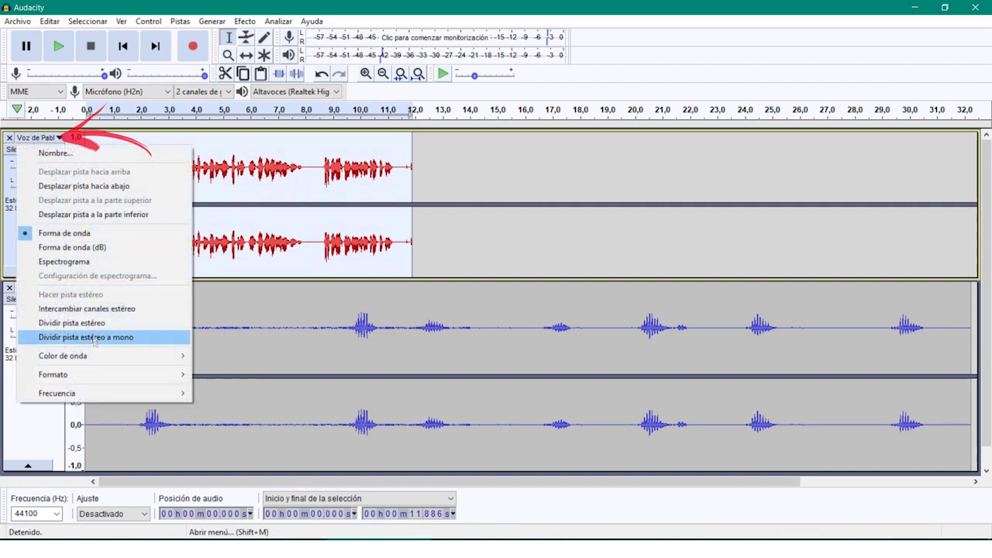
click(256, 385)
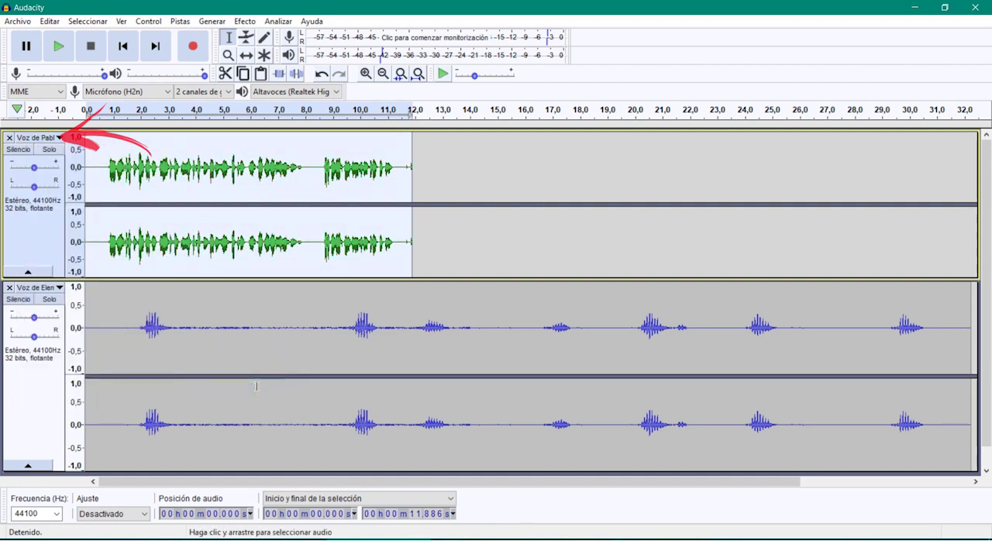
Set the wave colour of the first speaker's voice track to Instrumento 4.
click(37, 138)
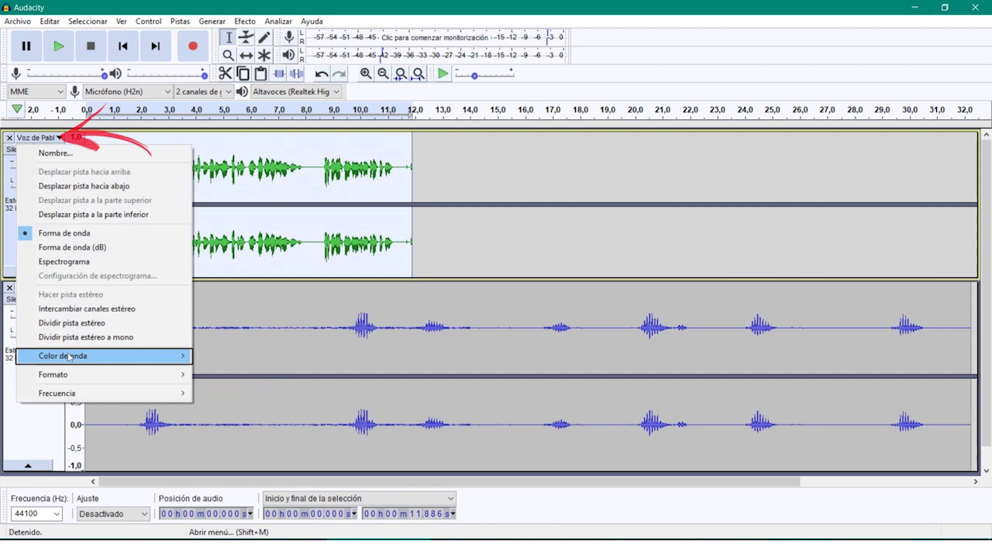
mouse_move(68, 356)
click(241, 398)
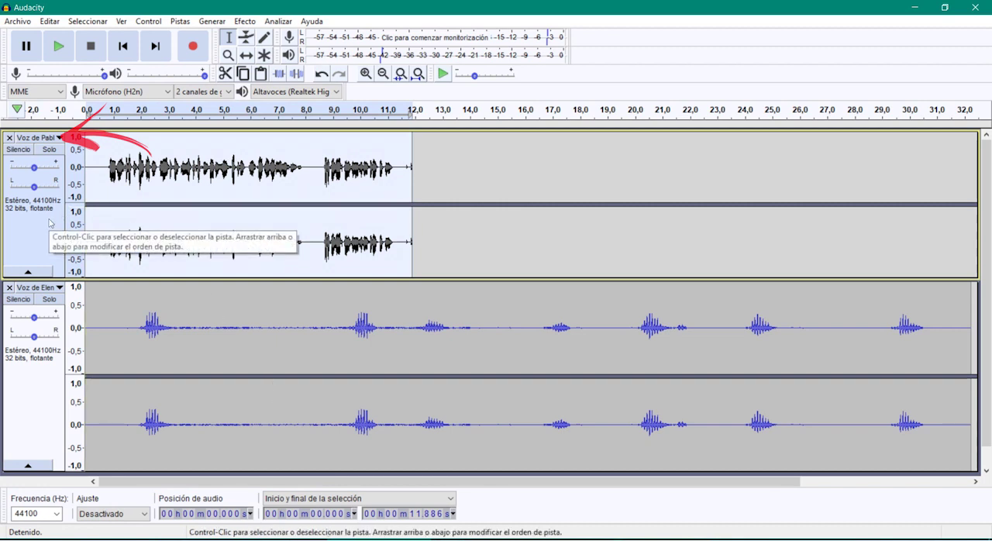
Toggle mute on the first speaker's voice track several times, leaving the track unmuted.
click(19, 150)
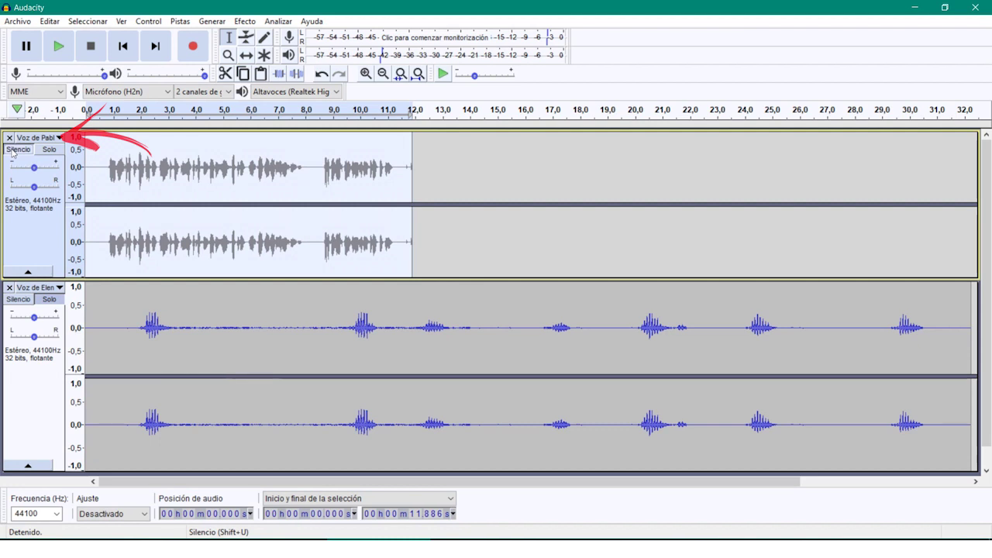
click(11, 151)
click(12, 151)
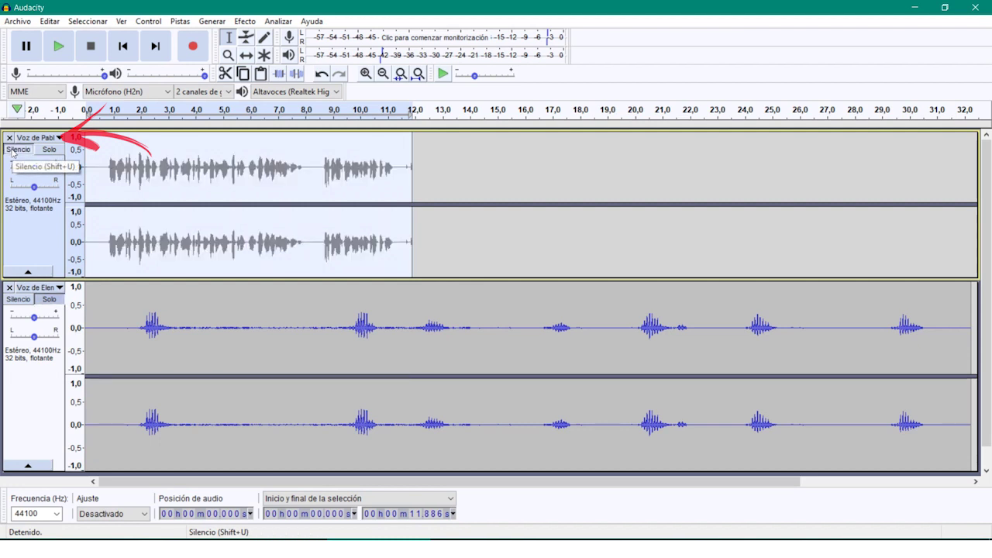
click(12, 152)
click(12, 152)
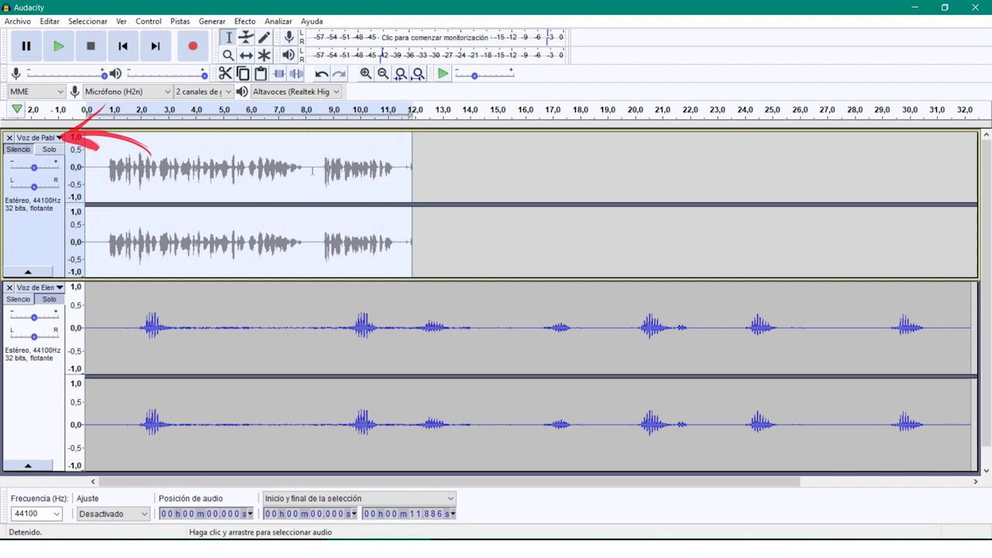
click(14, 150)
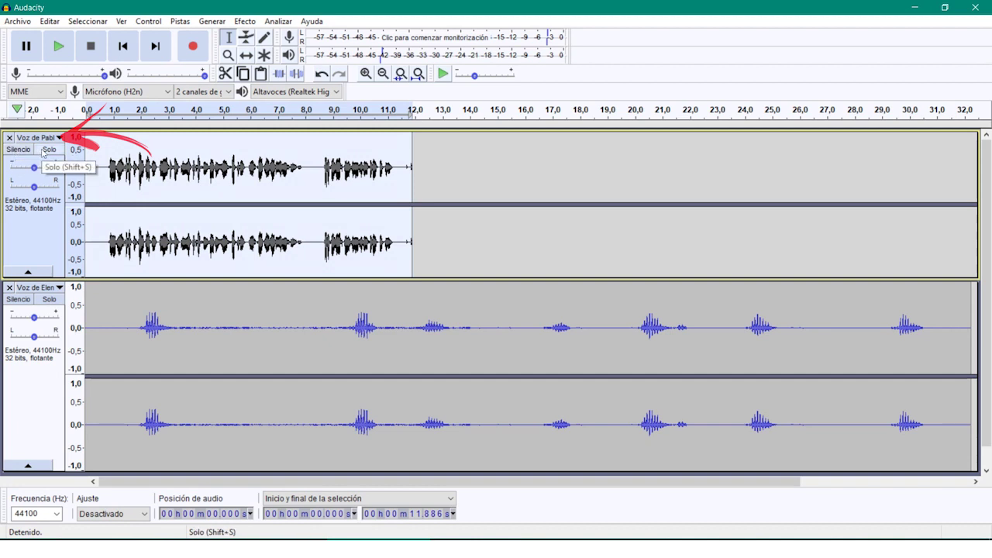
Toggle solo on the first speaker's voice track, leaving solo switched on.
click(43, 152)
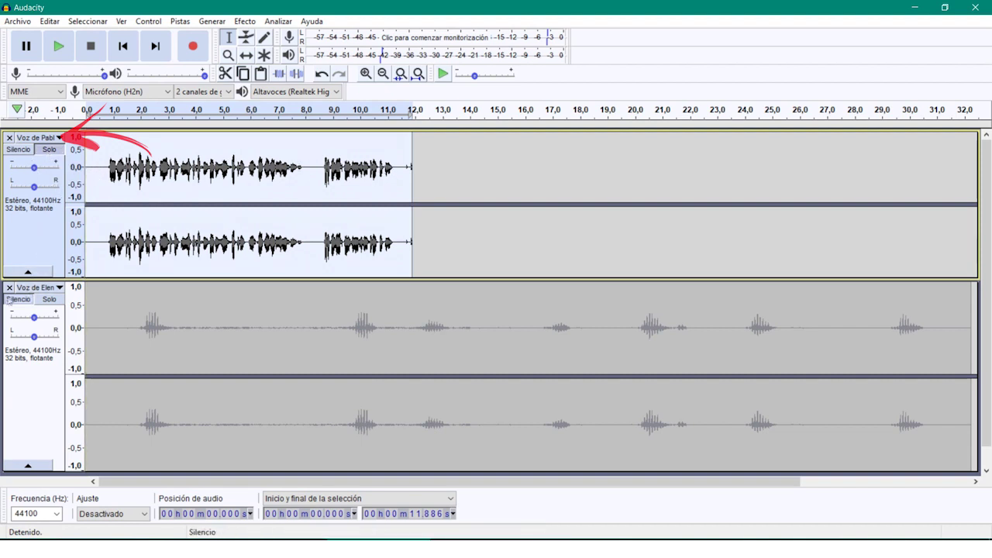
click(50, 150)
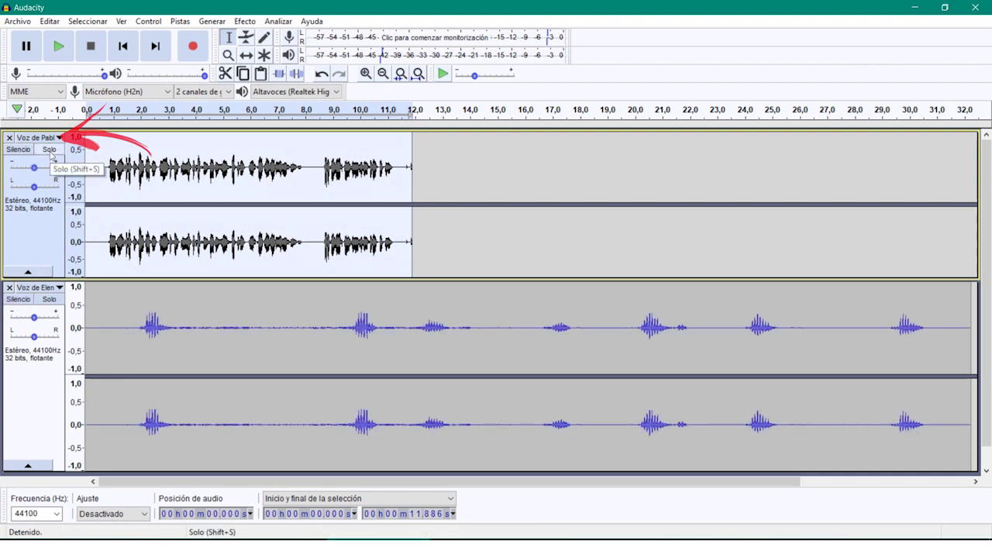
click(49, 150)
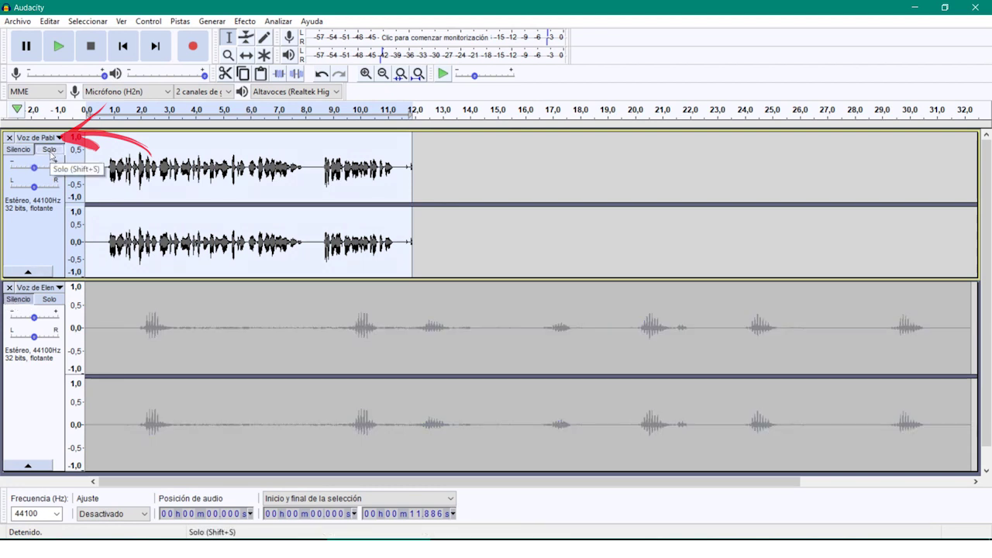
Swap solo and mute between the two voice tracks, leaving both tracks unmuted and with solo switched off.
click(17, 300)
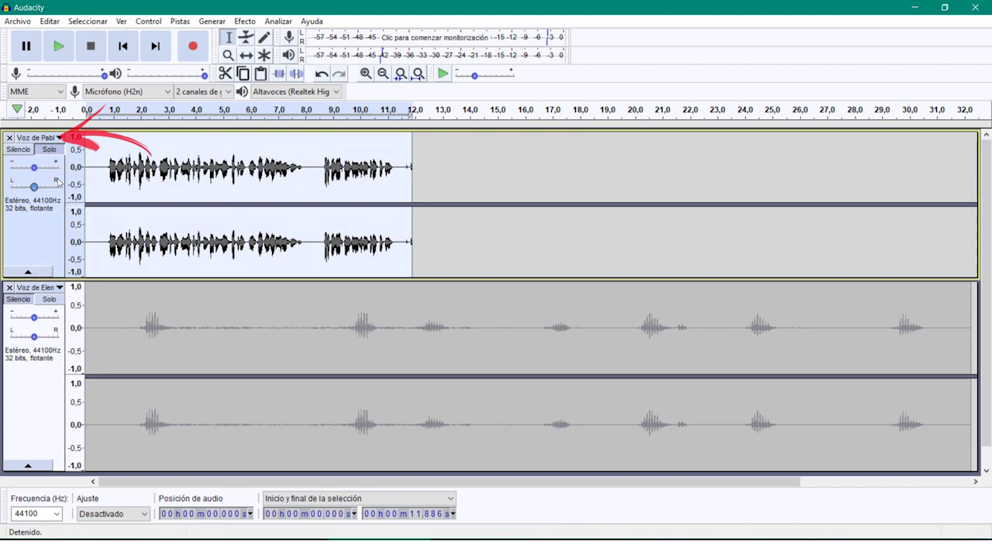
click(53, 151)
click(21, 152)
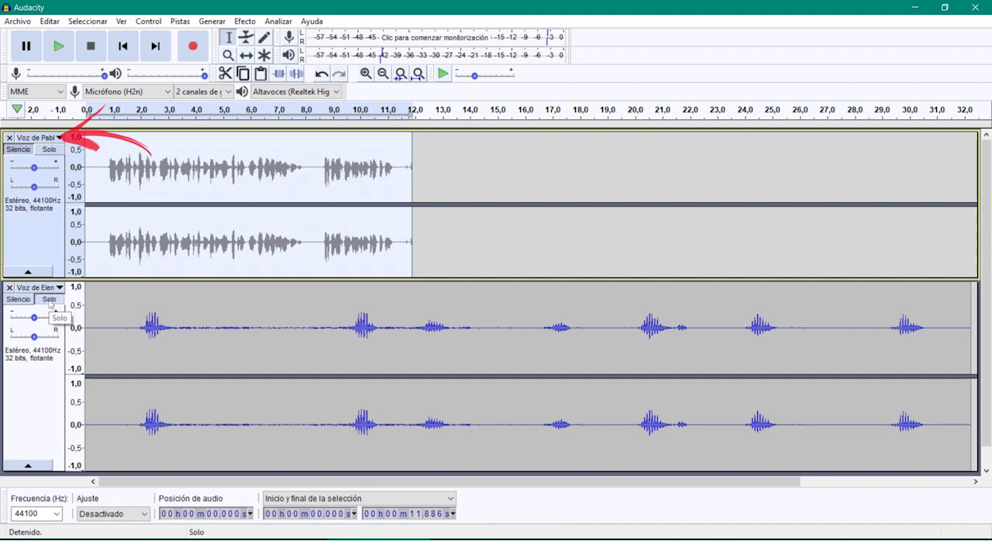
click(20, 150)
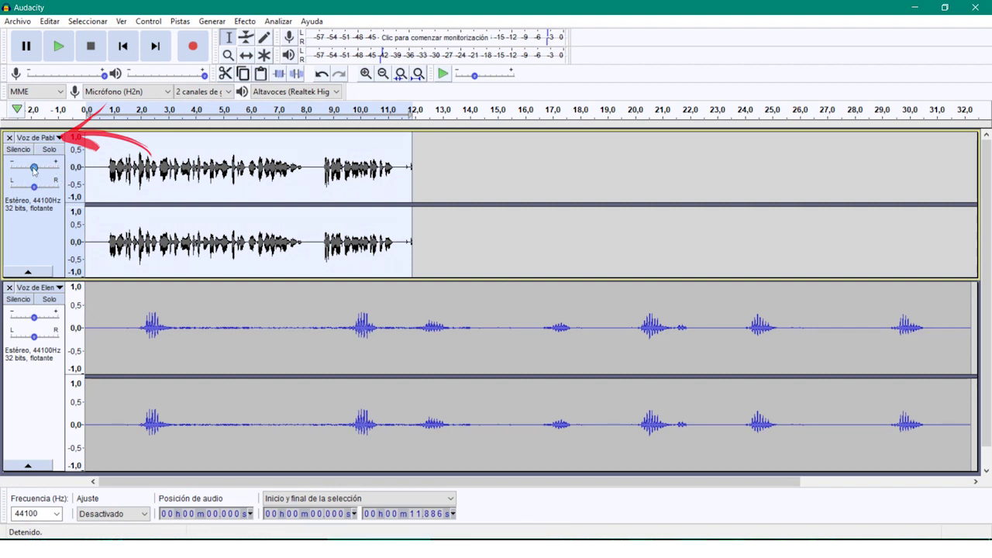
Set the gain of the first speaker's voice track to 2.5.
mouse_move(34, 170)
mouse_down()
mouse_move(47, 167)
mouse_move(21, 169)
mouse_move(49, 167)
mouse_up()
double_click(35, 167)
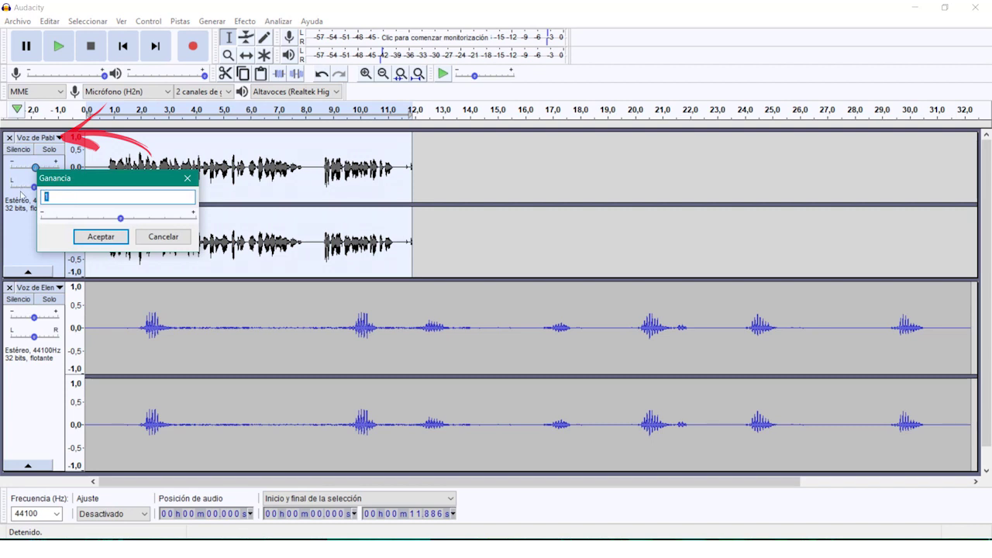
text(2.5)
key(Return)
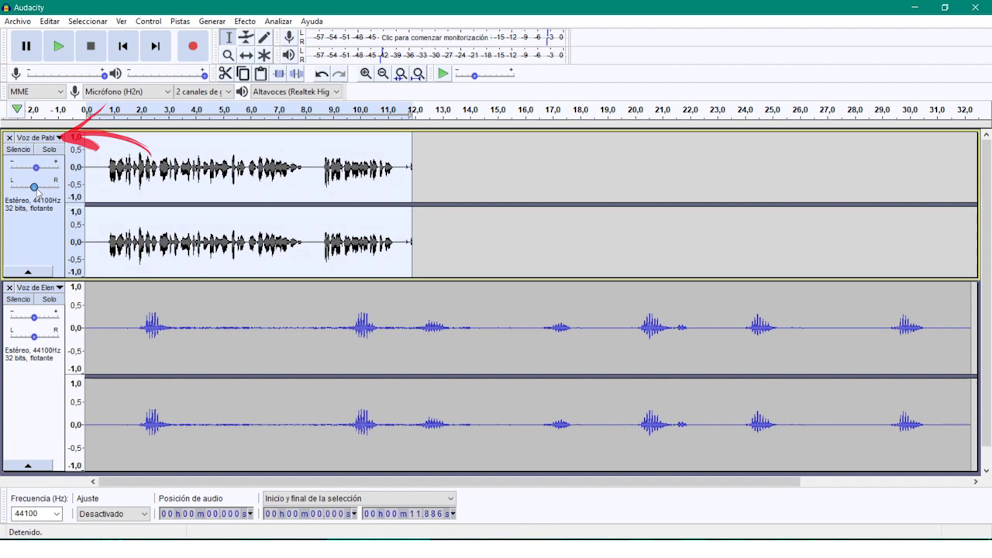
Pan the first speaker's voice track fully to the right channel and return it to the centre.
drag(36, 189, 58, 192)
drag(59, 189, 36, 190)
mouse_move(34, 189)
mouse_down()
mouse_move(62, 190)
mouse_move(12, 188)
mouse_move(35, 188)
mouse_up()
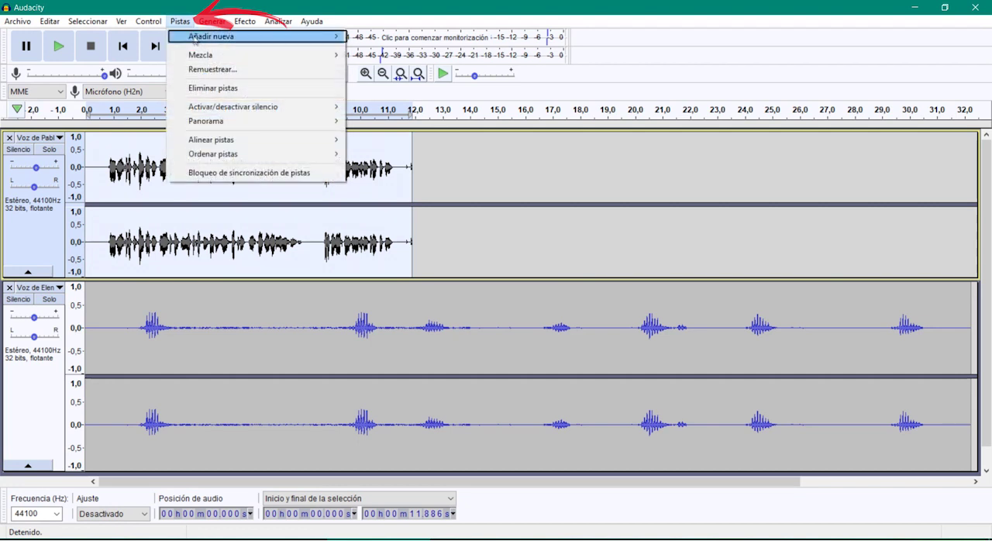
Add a label track and label the region from about 9.8 s to 14.2 s "Aumentar Volumen".
mouse_move(195, 42)
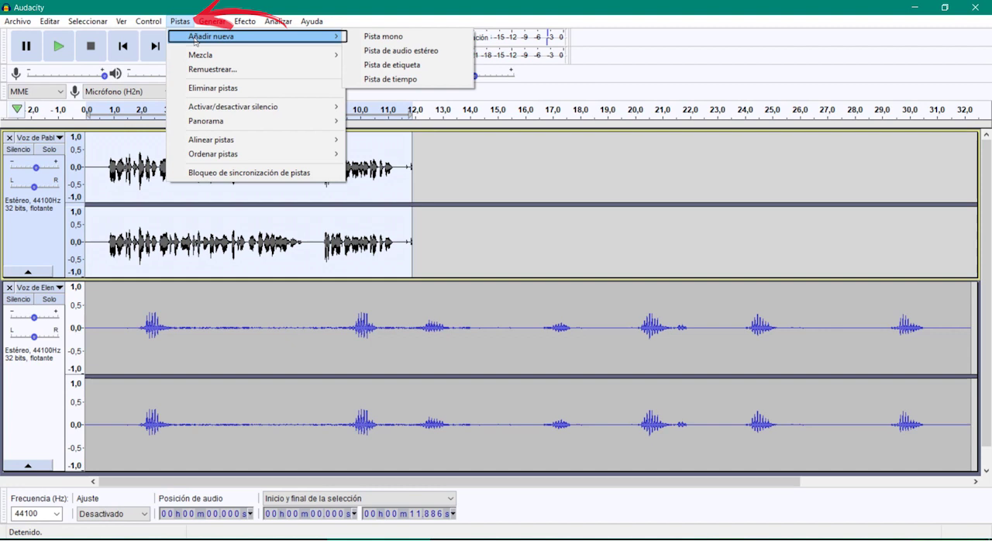
click(393, 67)
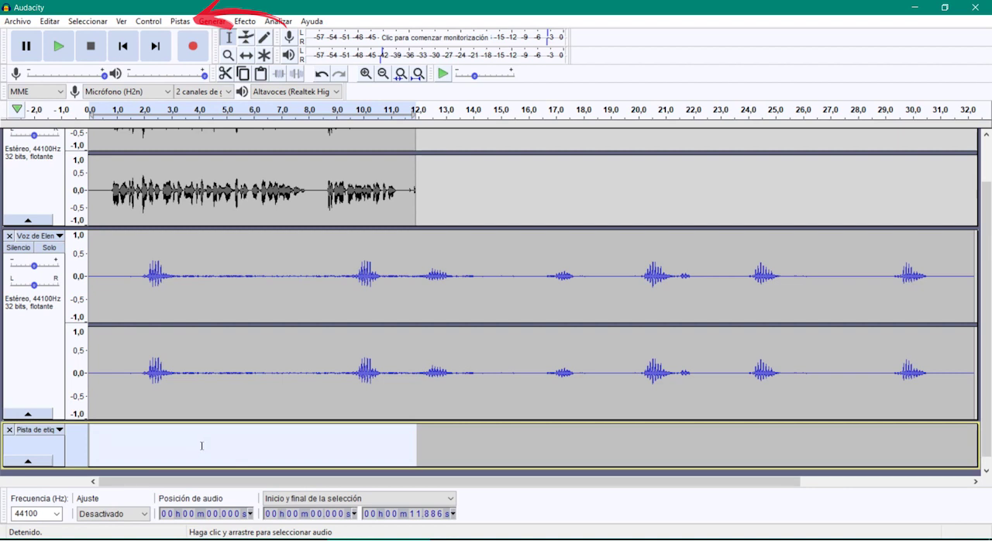
drag(358, 431, 472, 434)
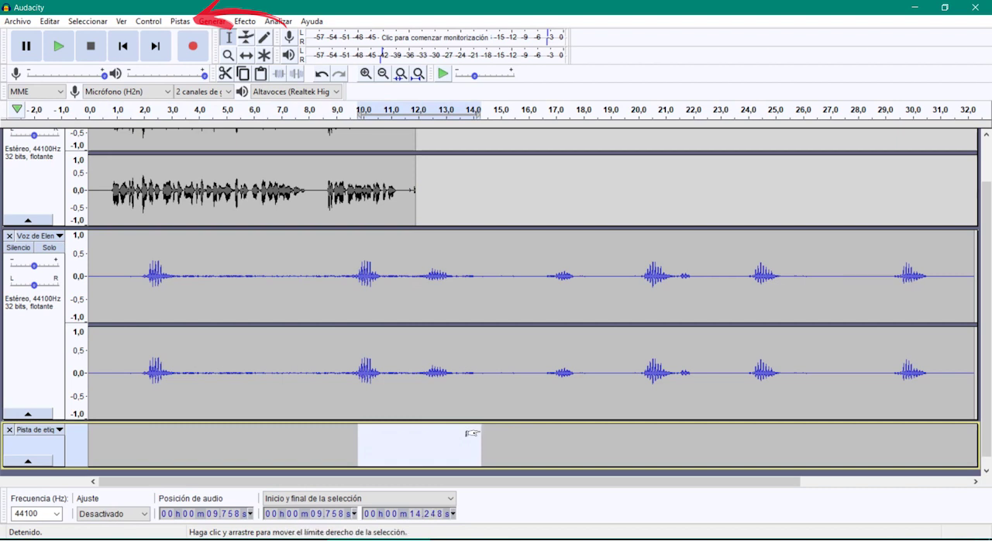
key(ctrl+b)
text(Aum)
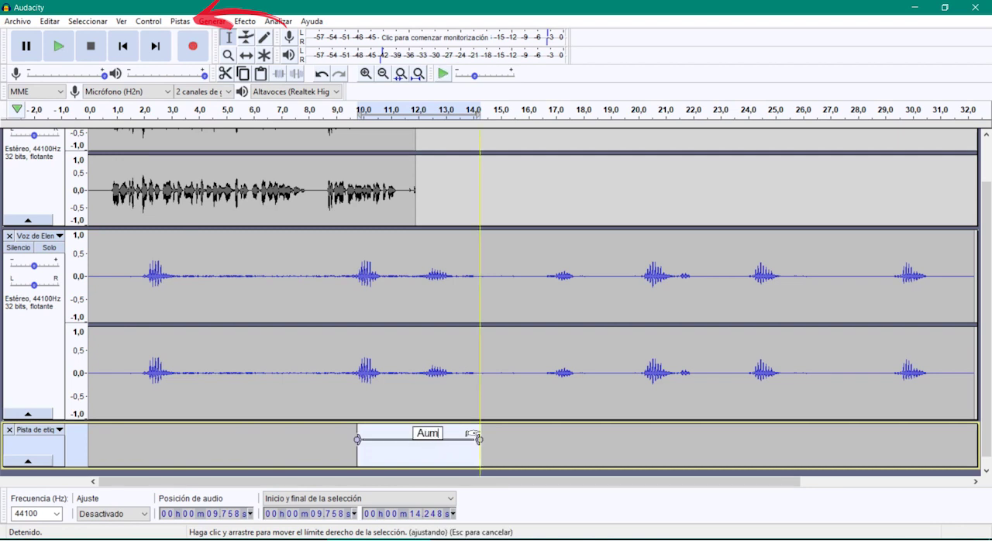
text(entar Volumen)
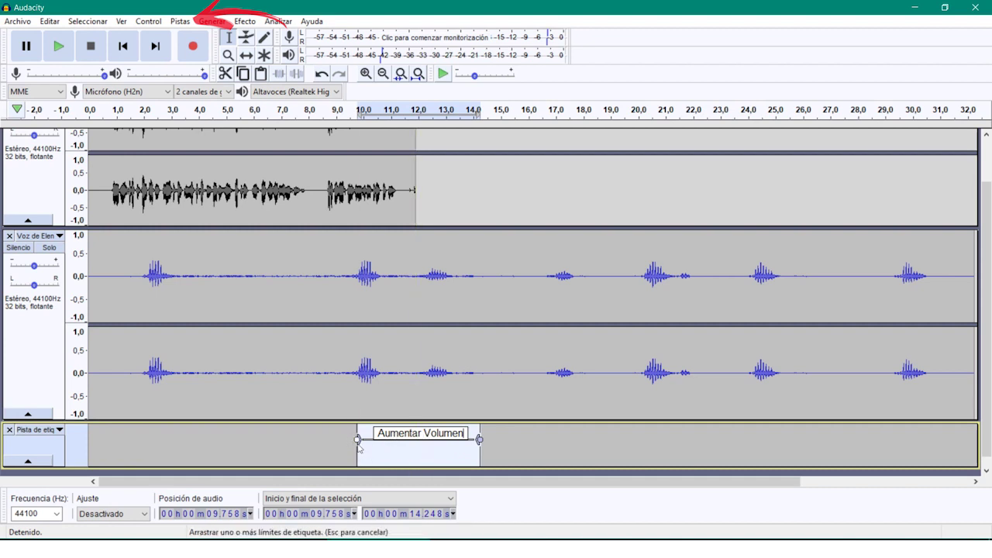
Move the "Aumentar Volumen" label earlier and adjust its limits so it spans about 9.5 s to 13.3 s.
mouse_move(357, 440)
mouse_down()
mouse_move(320, 440)
mouse_move(423, 441)
mouse_move(306, 441)
mouse_move(371, 440)
mouse_move(339, 441)
mouse_up()
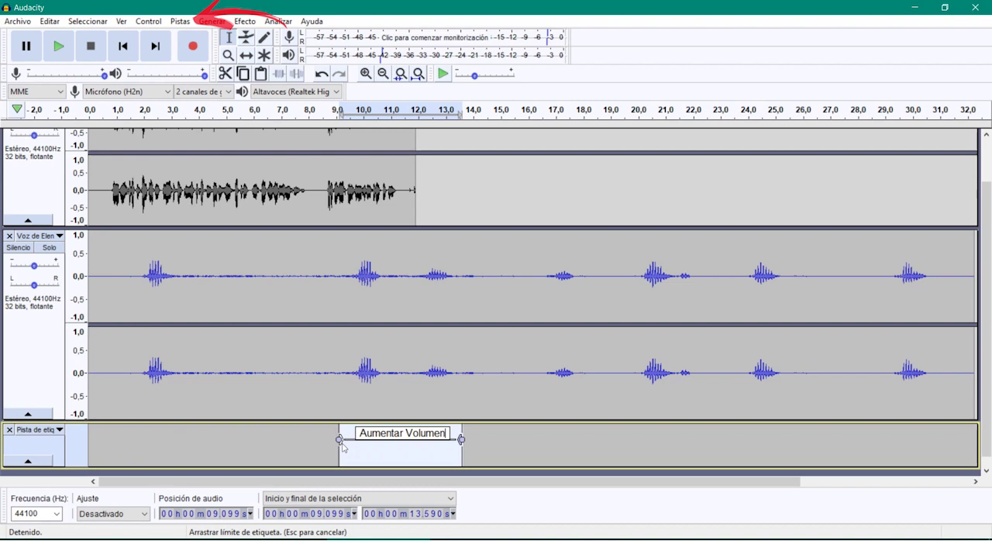
mouse_move(343, 447)
mouse_down()
mouse_move(394, 442)
mouse_move(350, 440)
mouse_up()
drag(462, 440, 451, 442)
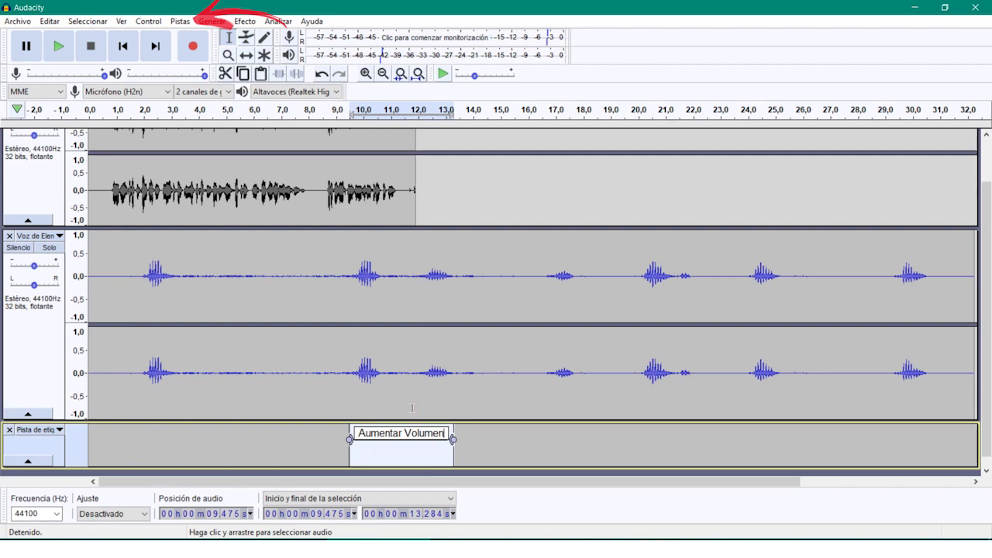
Add a time track to the project.
click(191, 27)
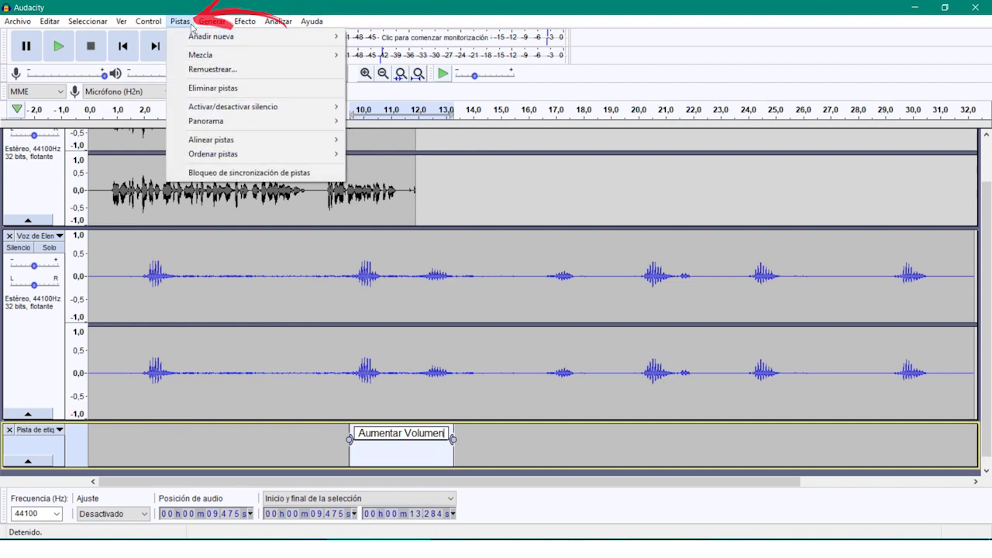
mouse_move(190, 38)
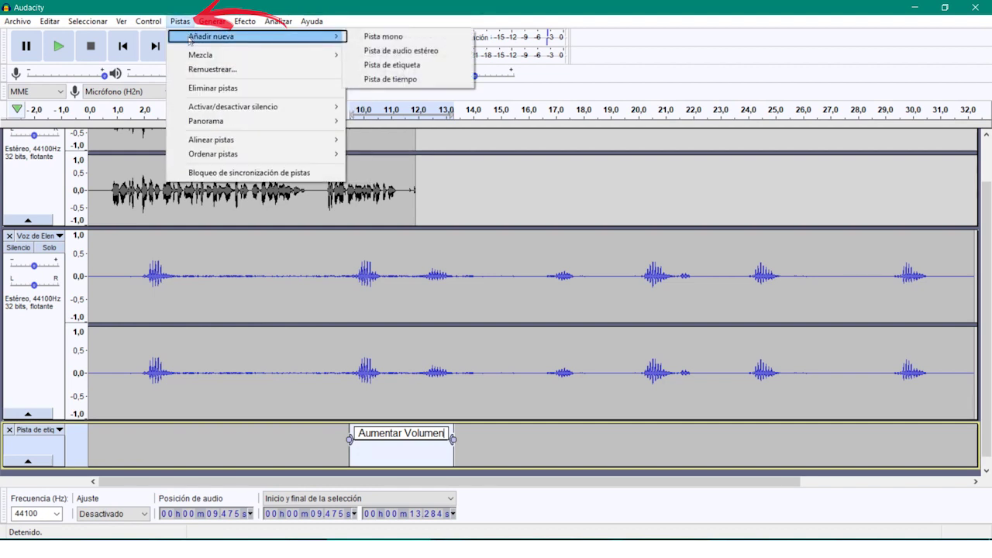
click(392, 79)
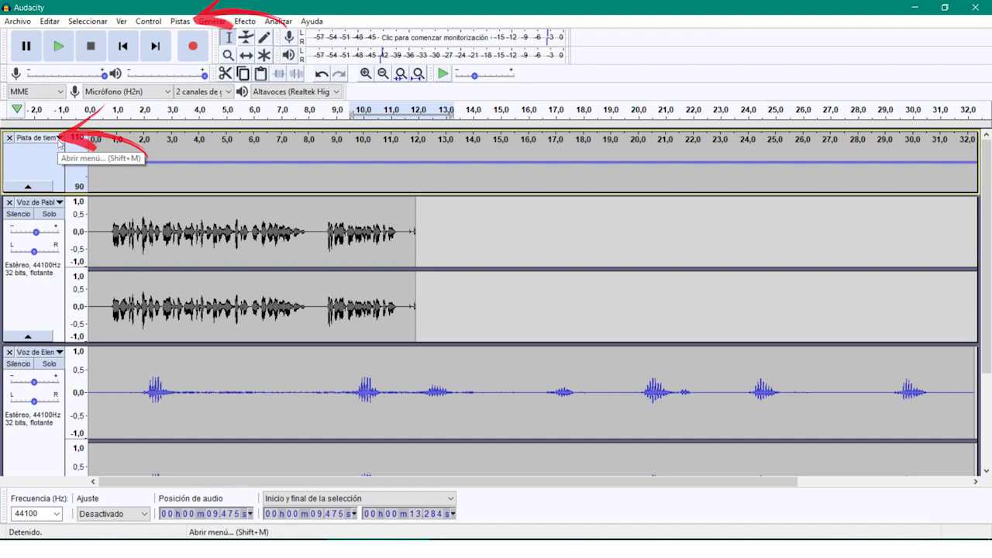
Set the time track's speed range to a lower limit of 80% and an upper limit of 120%.
click(59, 138)
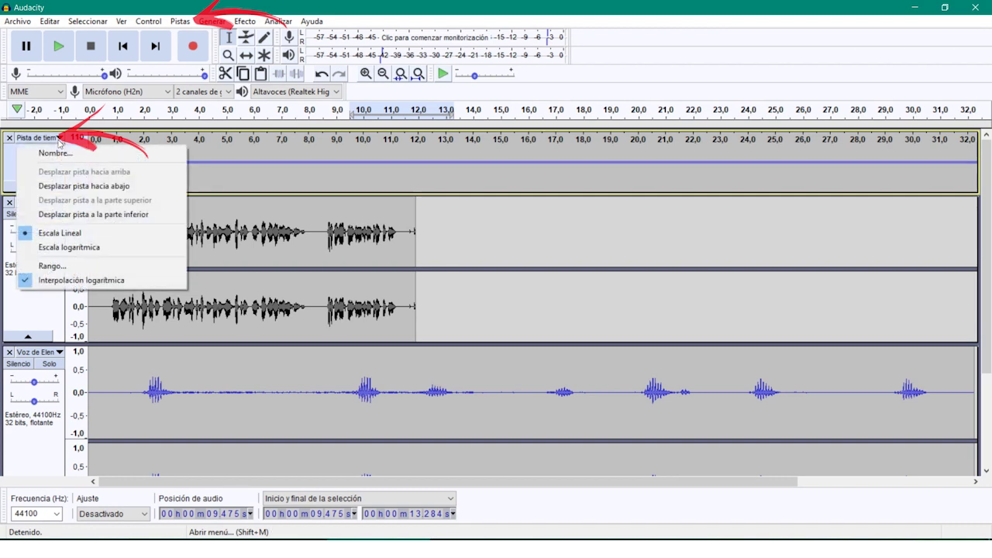
click(87, 265)
click(541, 270)
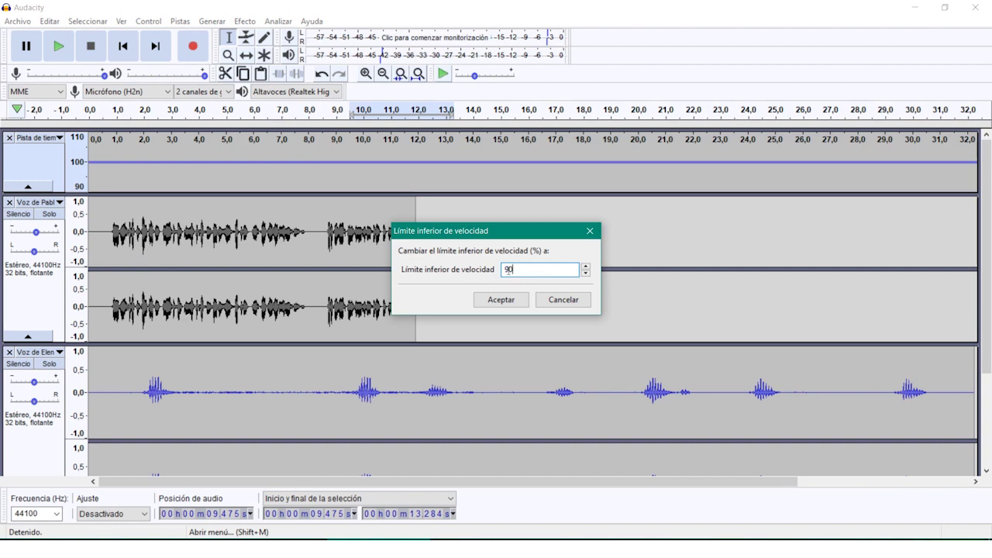
double_click(523, 267)
text(80)
click(510, 304)
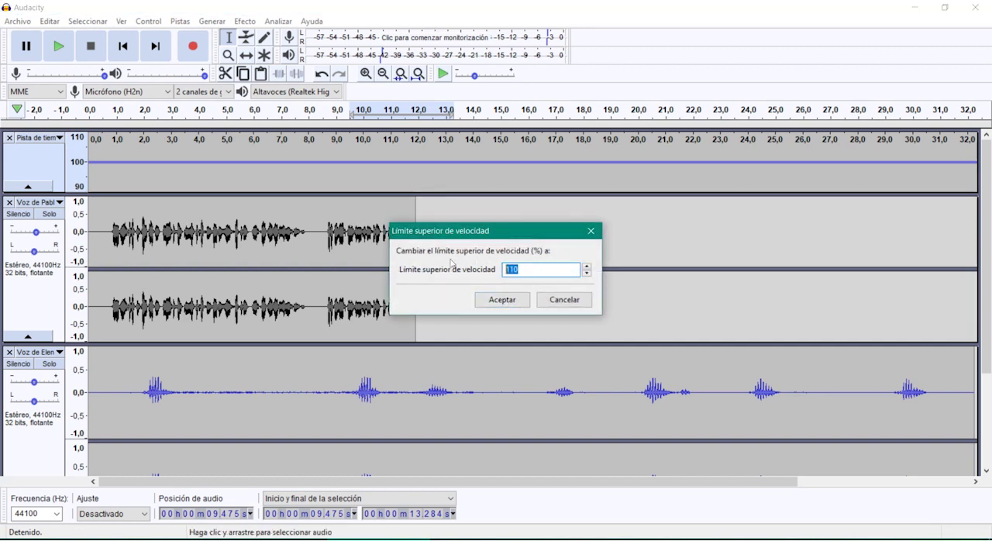
text(120)
key(Return)
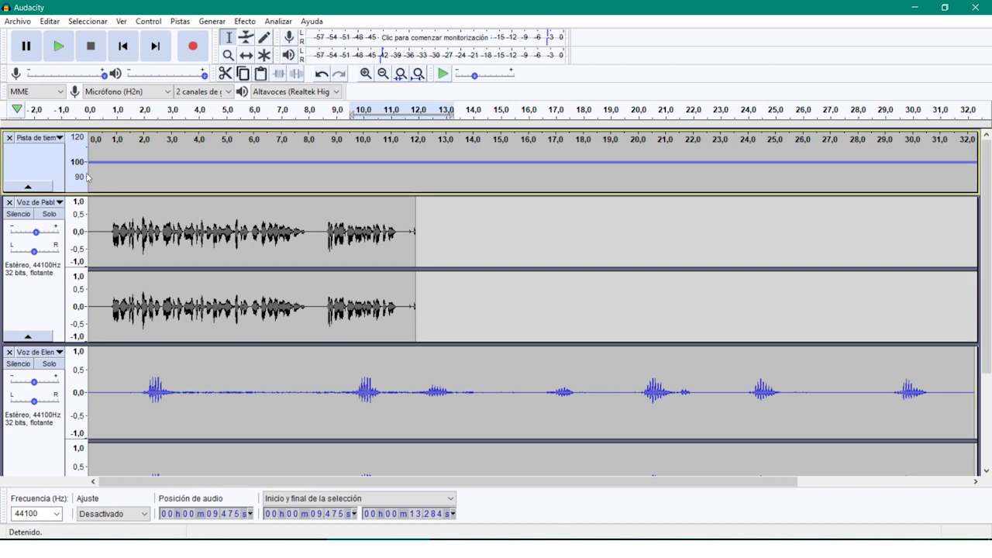
Solo the first speaker's voice track and shape the speed curve to rise at about 4 s, drop near 6 s and recover by 8 s.
click(54, 218)
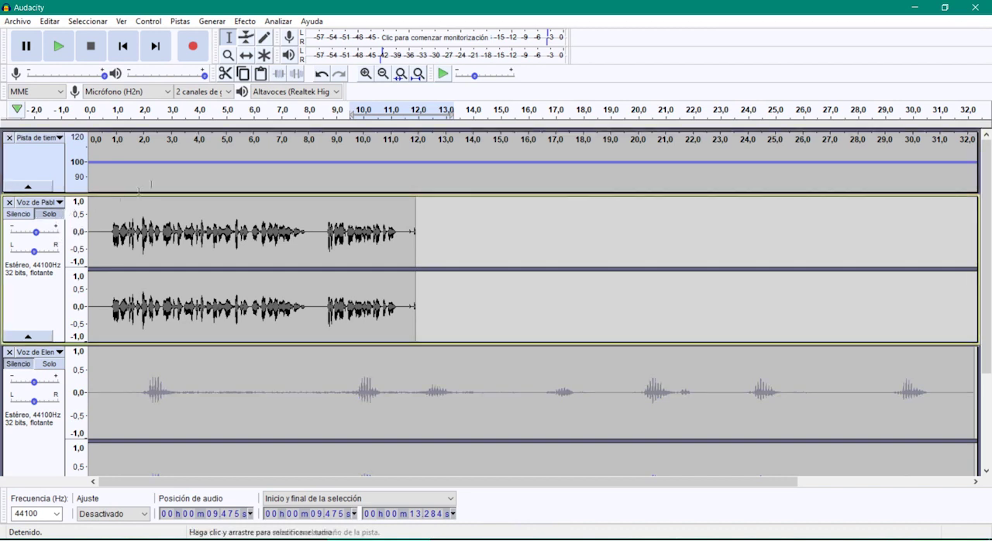
click(199, 160)
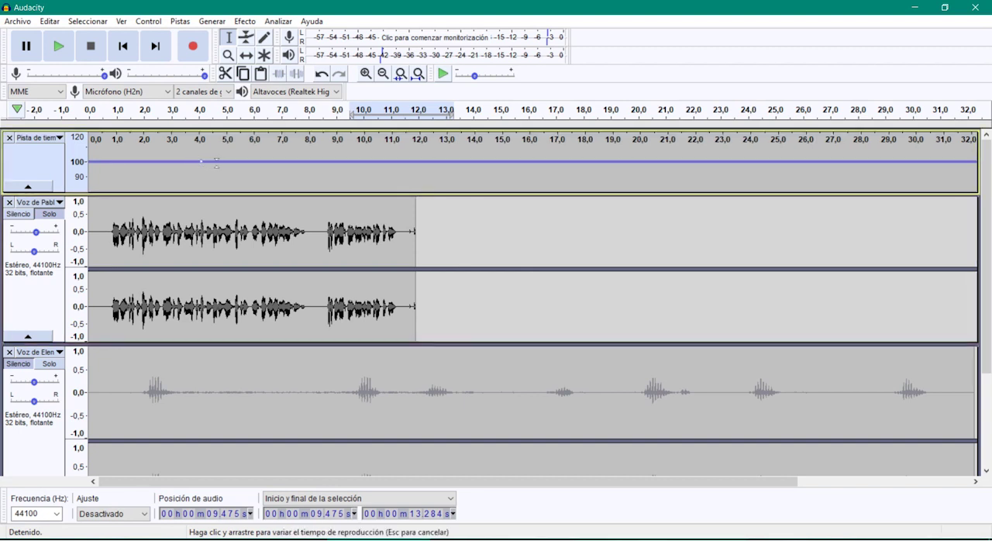
drag(201, 160, 203, 141)
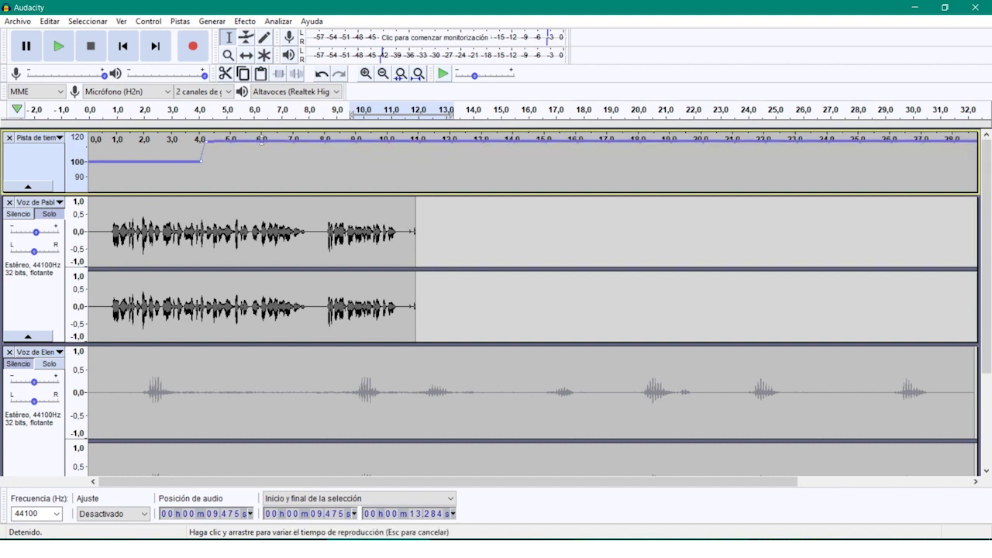
drag(267, 142, 267, 189)
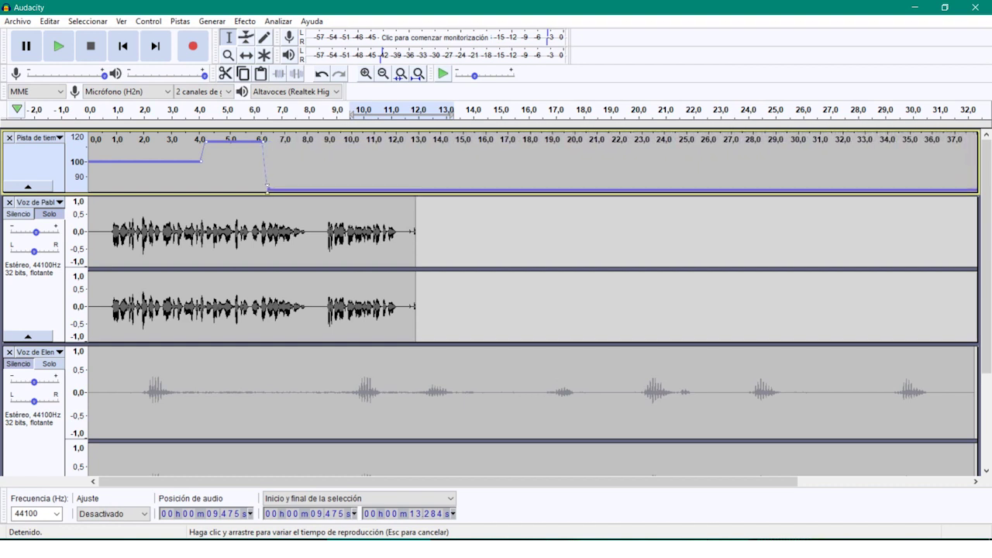
click(315, 190)
drag(314, 189, 311, 164)
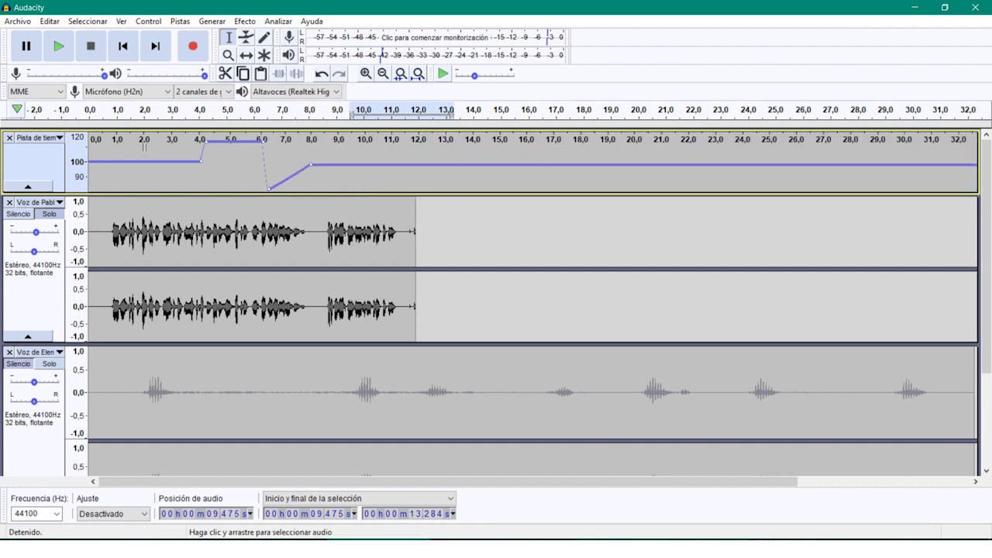
Play the project from the start to hear the speed changes, stopping at about 8 s.
click(135, 51)
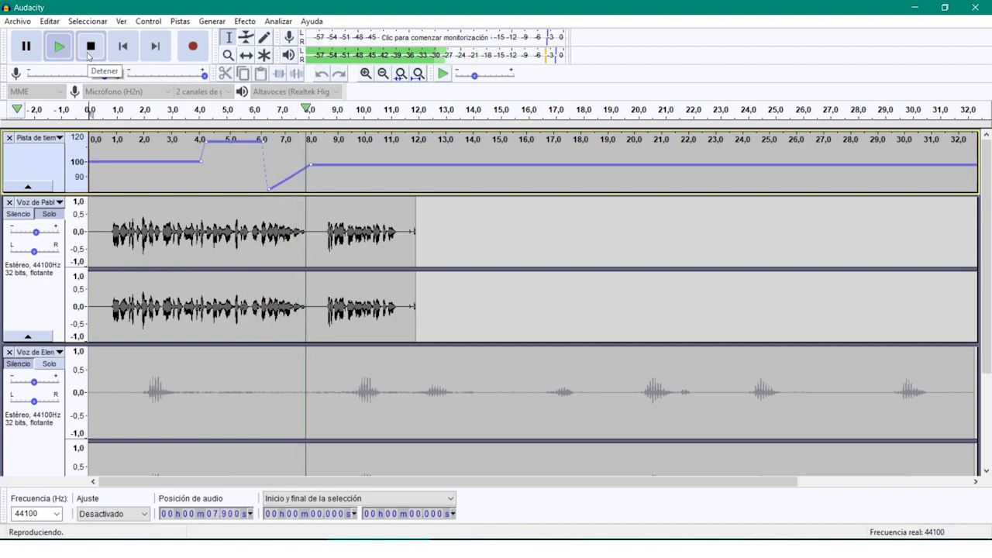
click(89, 53)
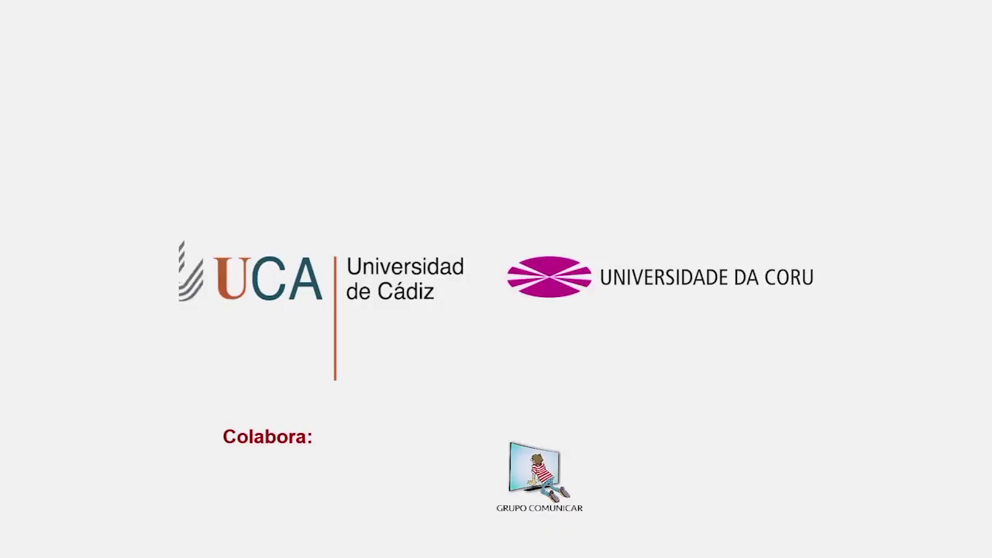